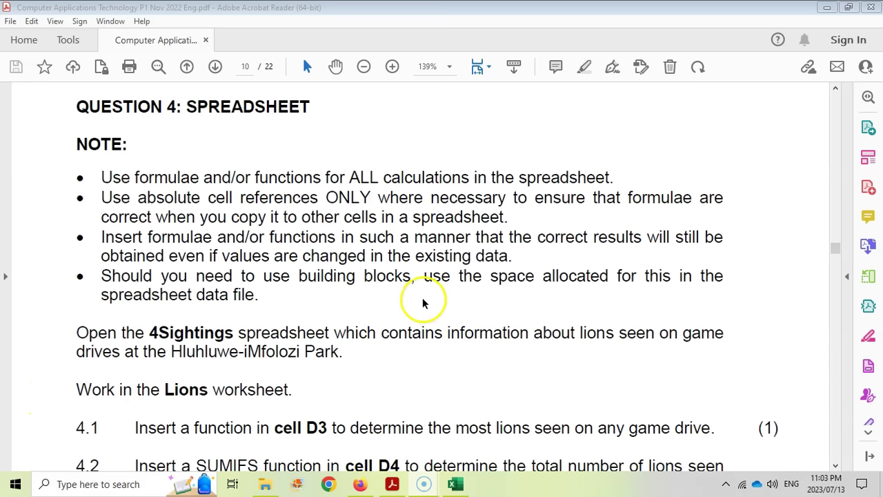
Read the Question 4 notes and task 4.1 in the exam PDF, checking them against the 4Sightings workbook in Excel
scroll(276, 193, "down", 2)
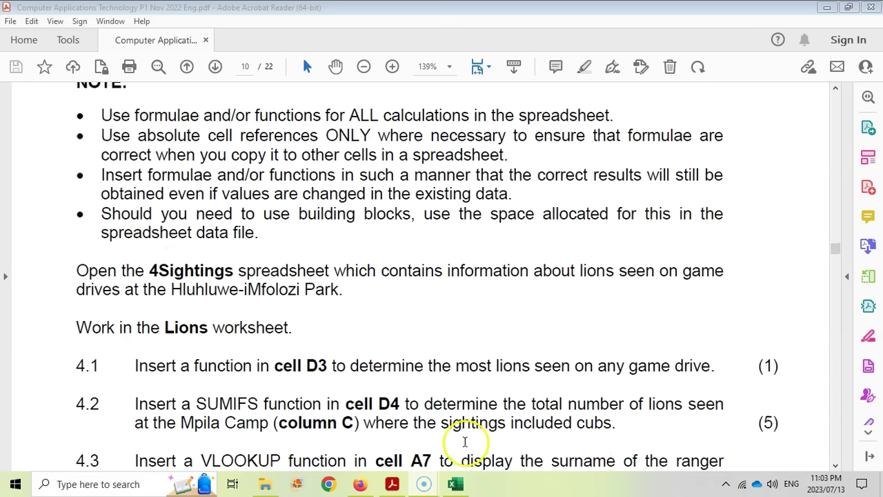
left_click(464, 489)
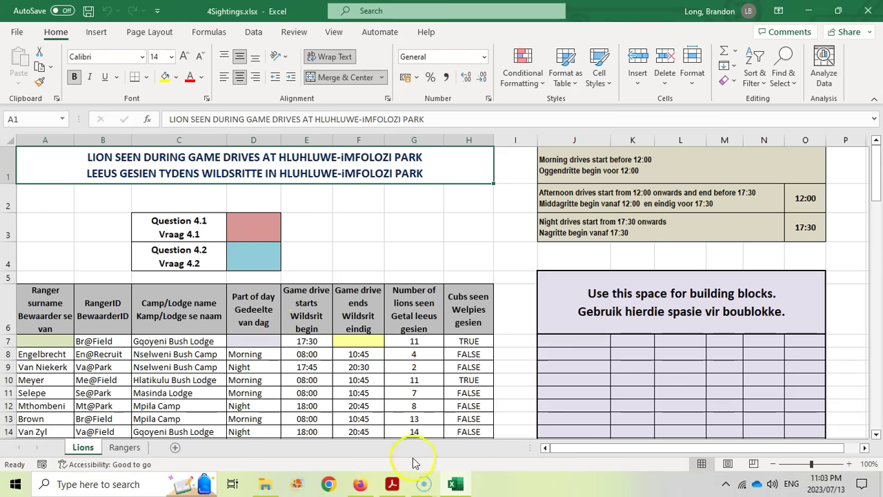
left_click(403, 487)
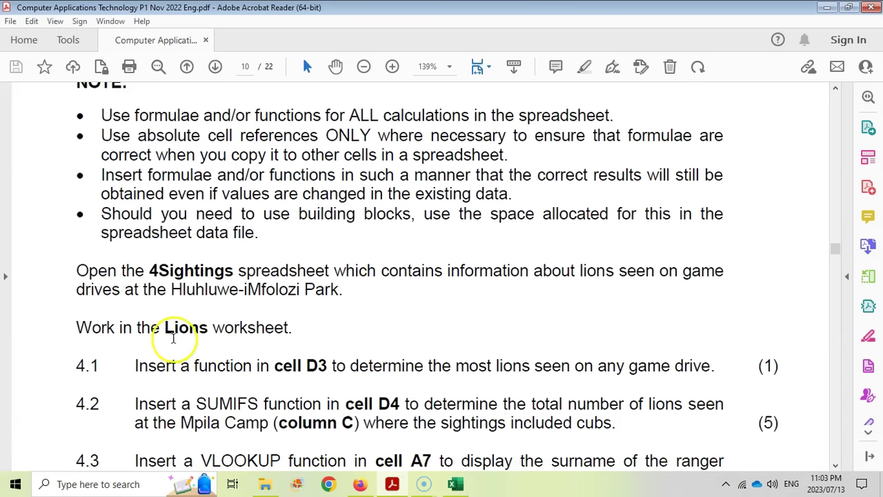
left_click(455, 485)
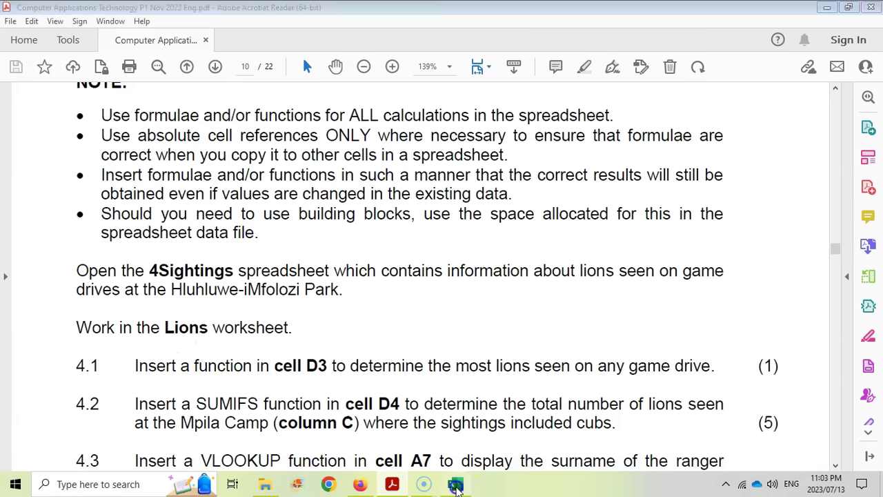
left_click(406, 484)
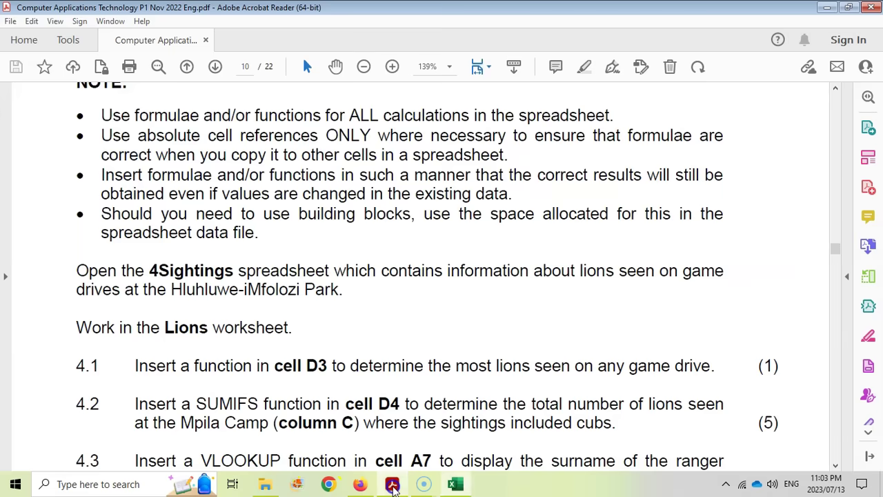
scroll(115, 304, "down", 3)
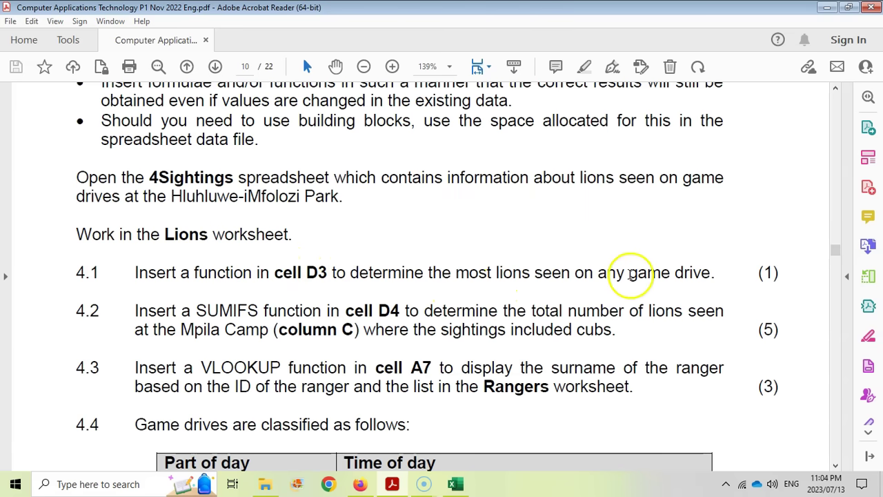
Switch to the 4Sightings workbook in Excel and examine answer cell D3 and the number of lions seen column on the Lions sheet
left_click(457, 483)
left_click(255, 227)
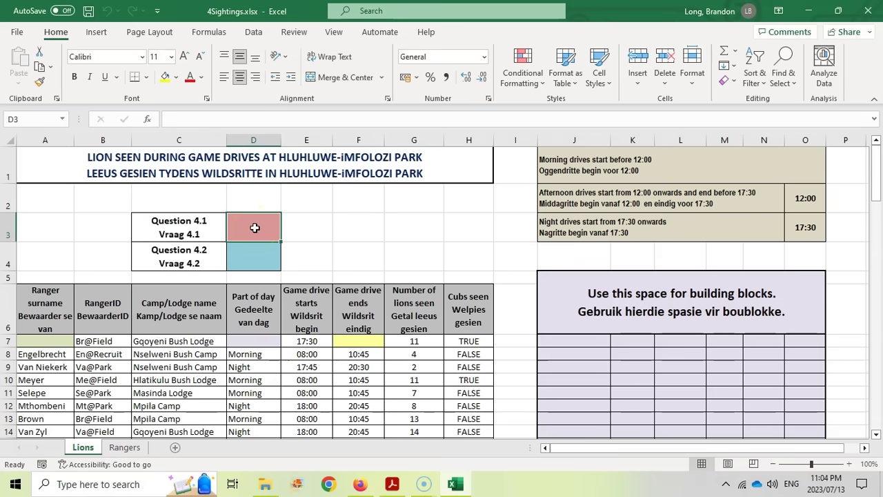
left_click(415, 301)
scroll(415, 301, "down", 1)
left_click_drag(416, 267, 416, 354)
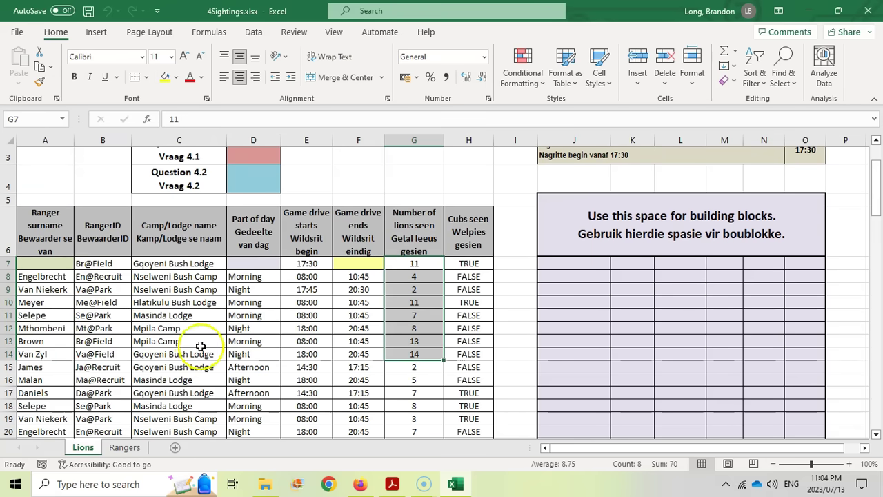
scroll(276, 345, "down", 4)
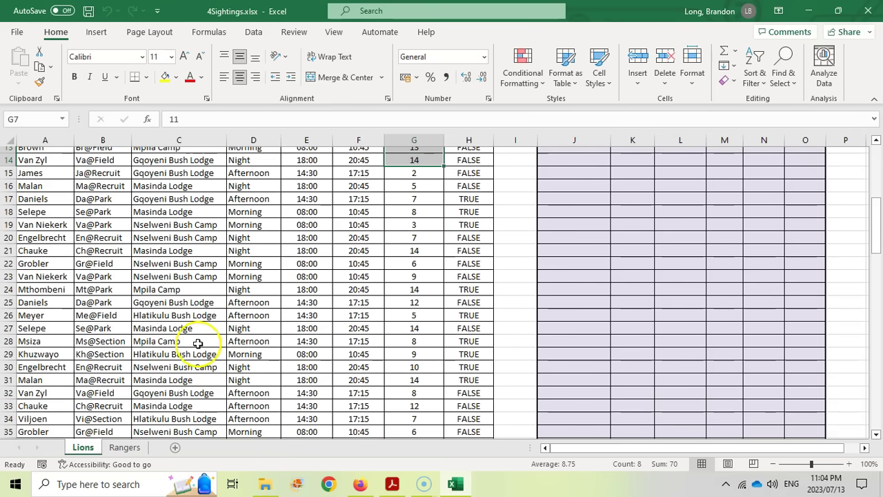
scroll(207, 338, "up", 3)
scroll(400, 207, "up", 1)
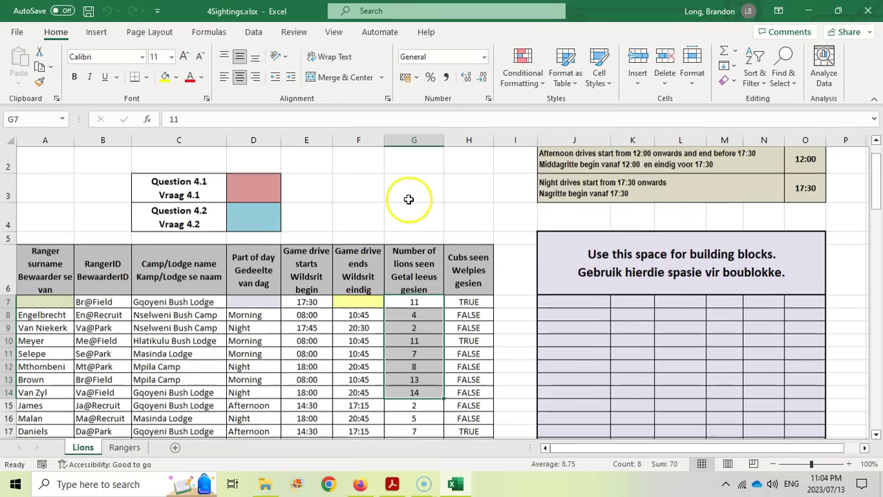
Enter a MAX function over G7:G105 in cell D3 to find the most lions seen on any game drive
left_click(242, 224)
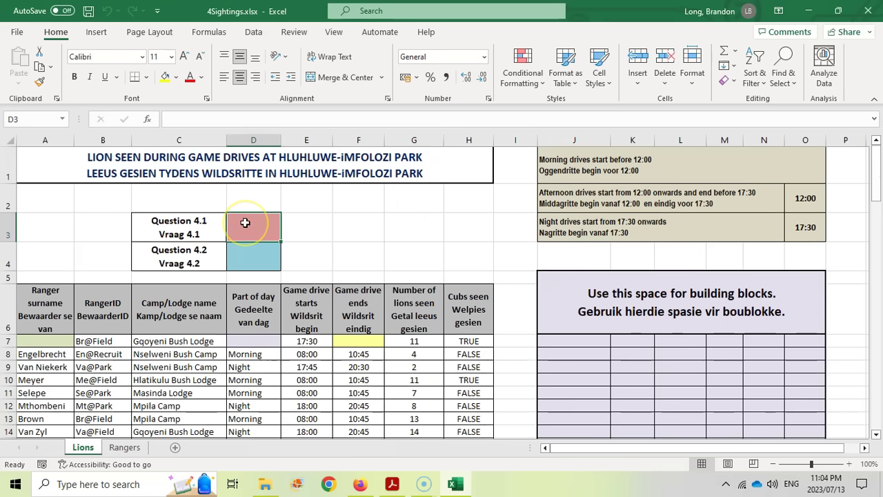
type("=max(")
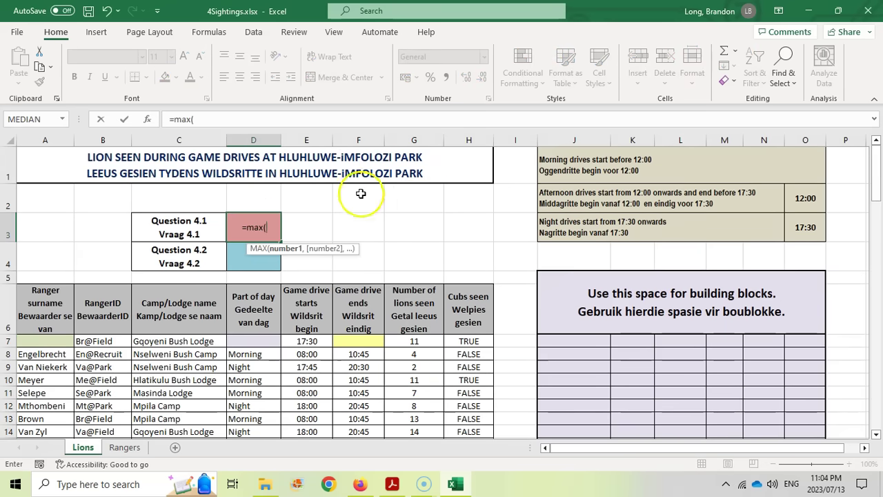
left_click_drag(414, 341, 410, 417)
scroll(404, 352, "up", 20)
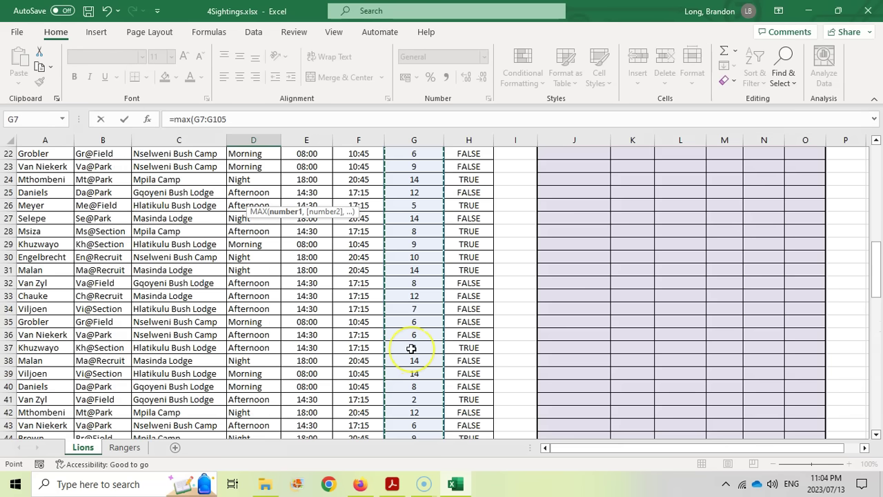
scroll(411, 348, "up", 7)
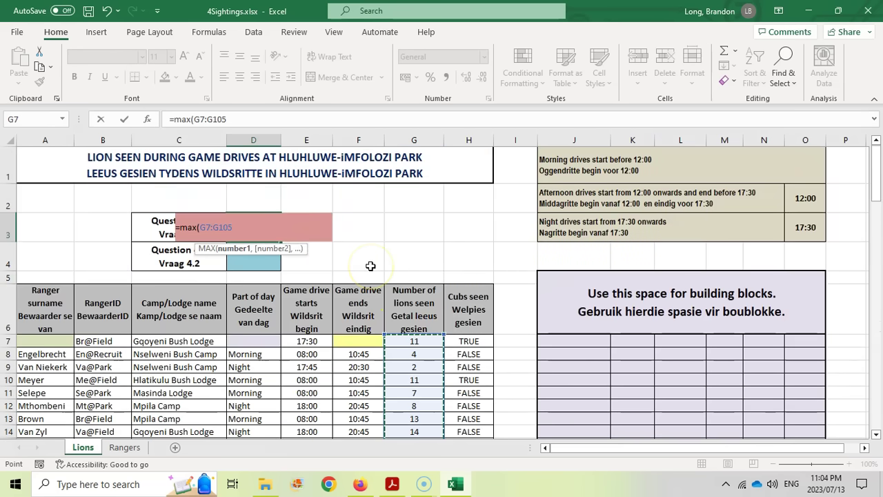
key("Return")
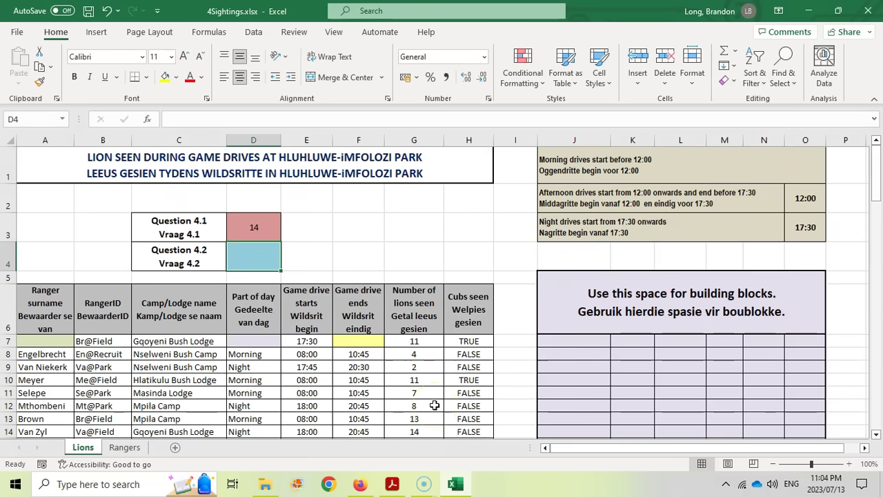
Read task 4.2 in the exam PDF, then examine the cubs seen and camp name columns in the Excel workbook
key("alt+Tab")
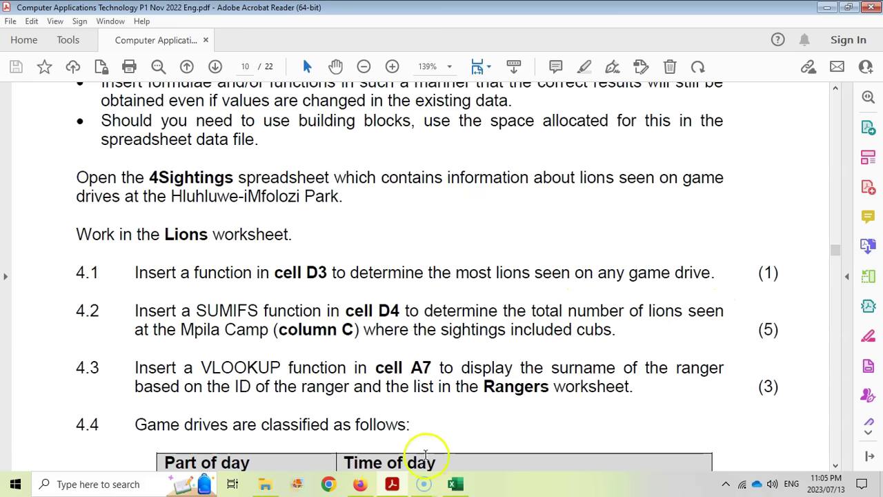
left_click(455, 485)
scroll(348, 296, "down", 1)
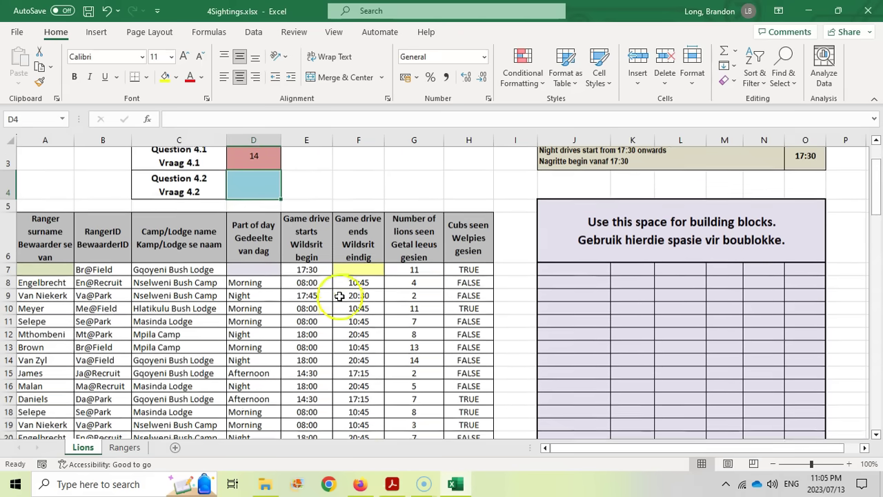
mouse_move(469, 265)
left_mouse_down()
mouse_move(473, 341)
mouse_move(470, 271)
mouse_move(473, 282)
mouse_move(467, 298)
mouse_move(464, 276)
left_mouse_up()
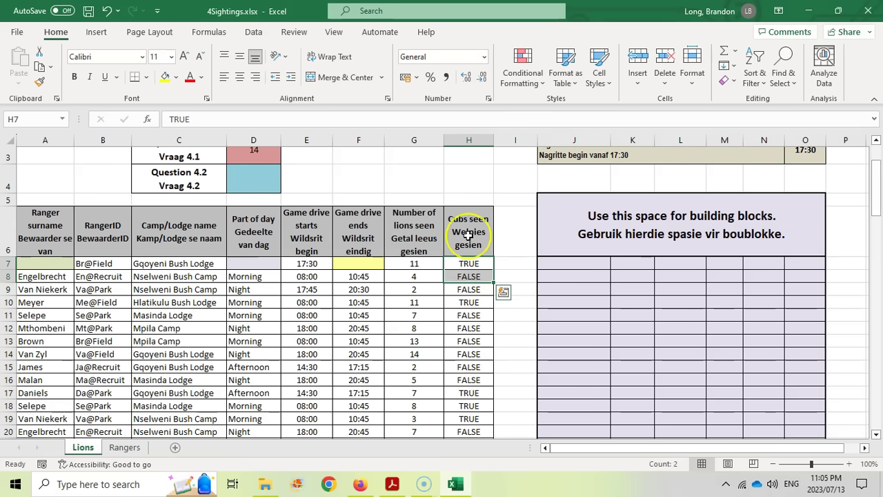
left_click_drag(176, 263, 173, 327)
left_click(171, 328)
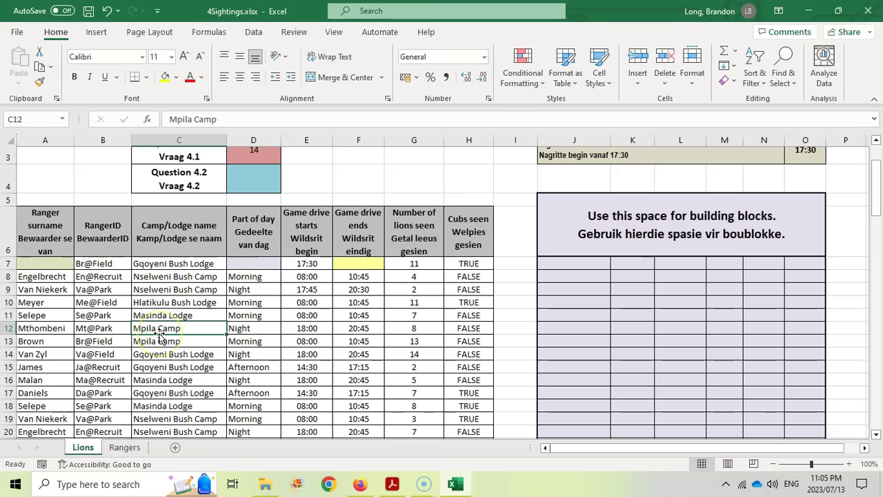
Start a SUMIFS function in cell D4 with G7:G105 as the sum range
left_click(257, 182)
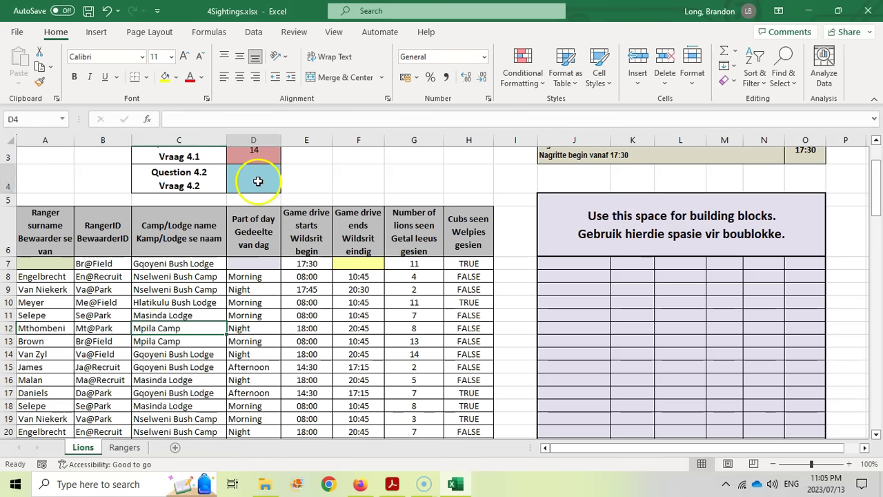
type("=")
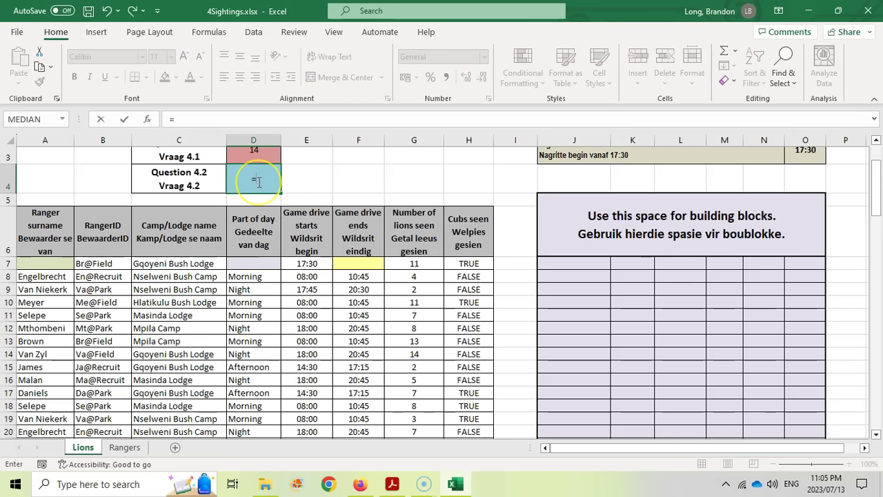
type("sumifs")
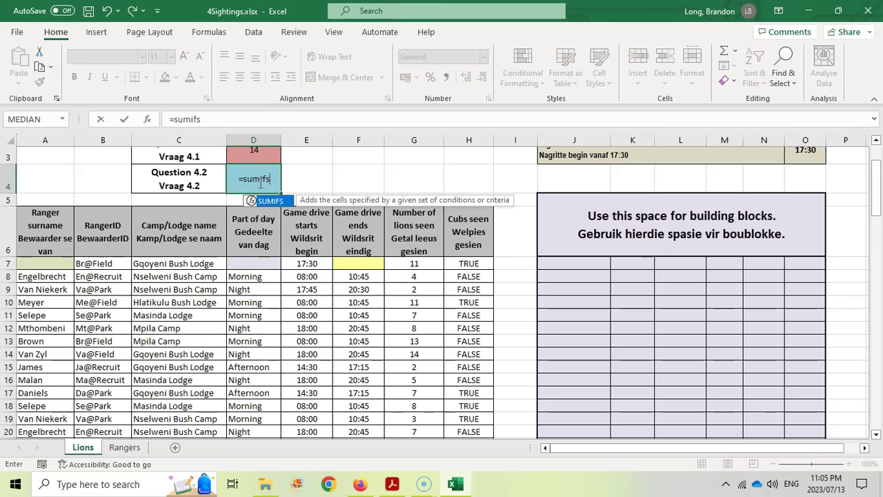
type("(")
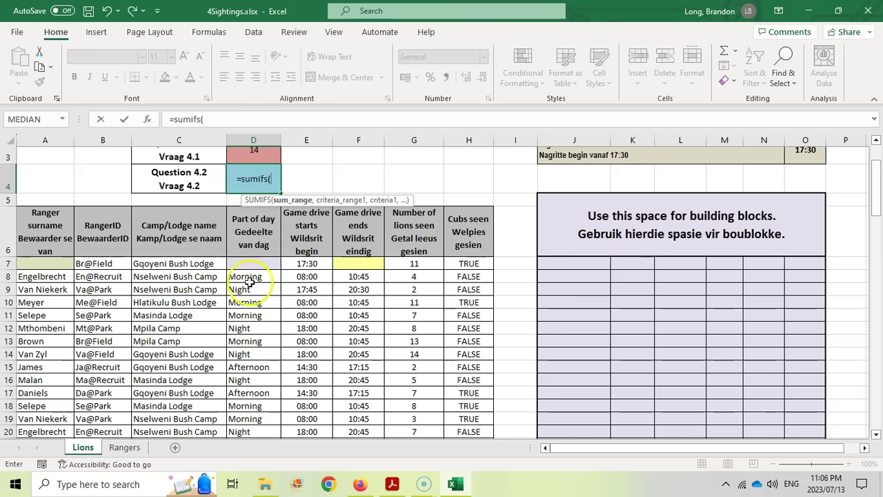
left_click_drag(414, 264, 419, 415)
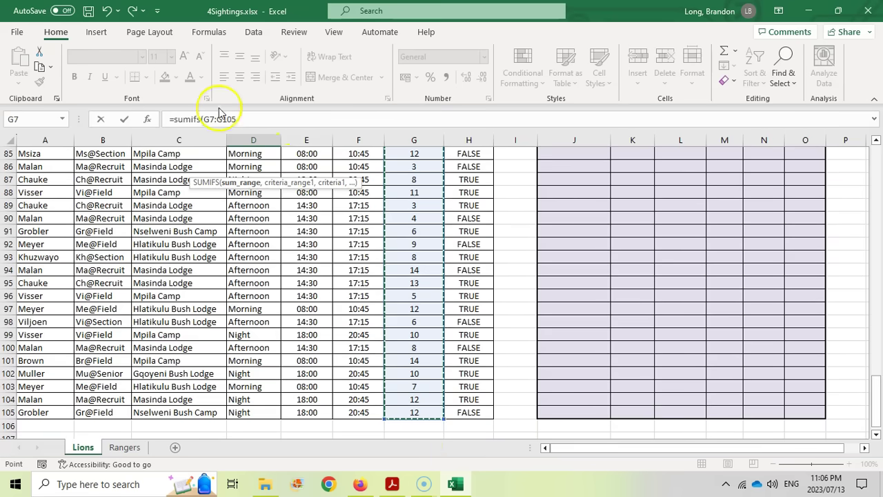
left_click(247, 122)
type(",")
Add H7:H105 as the first criteria range of the SUMIFS function, with "TRUE" as its criterion
left_click_drag(878, 404, 875, 151)
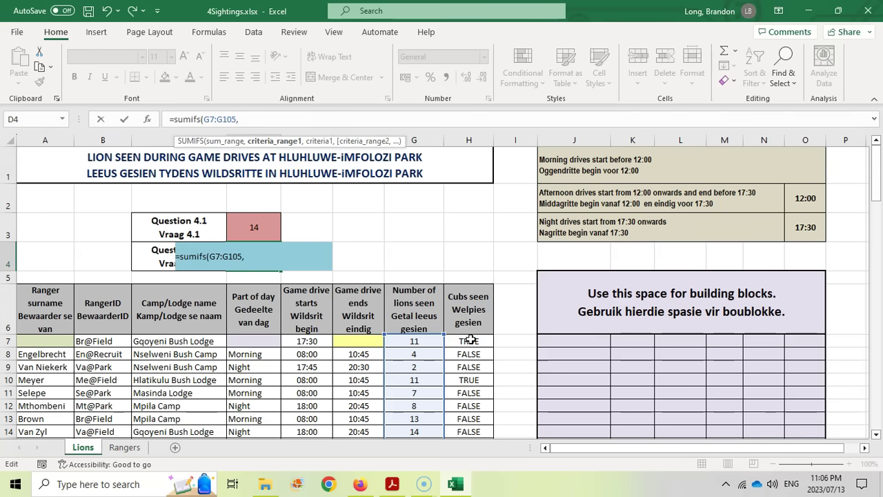
left_click_drag(469, 339, 473, 426)
scroll(386, 201, "up", 5)
scroll(386, 200, "up", 9)
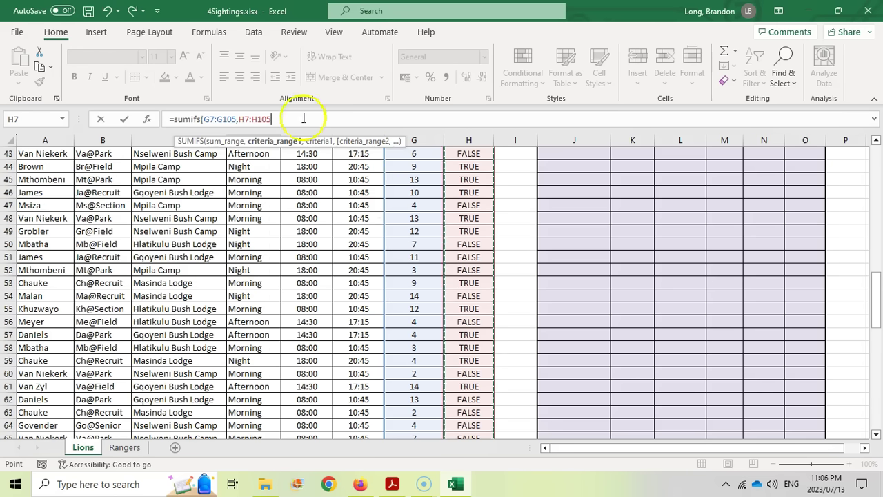
type(",")
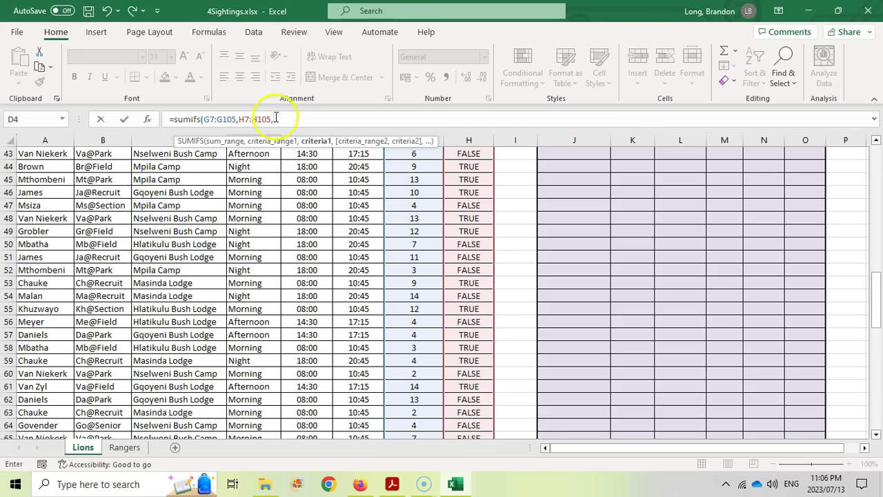
type("\"TRUE\",")
Add C7:C105 with the criterion "Mpila Camp" as the second condition, complete the SUMIFS function and check it in D4
scroll(477, 200, "up", 13)
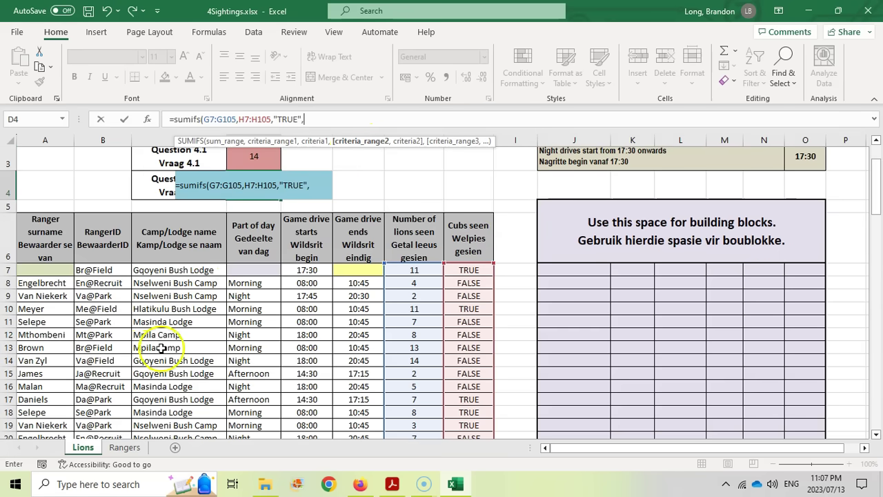
left_click(187, 270)
left_click_drag(187, 270, 185, 421)
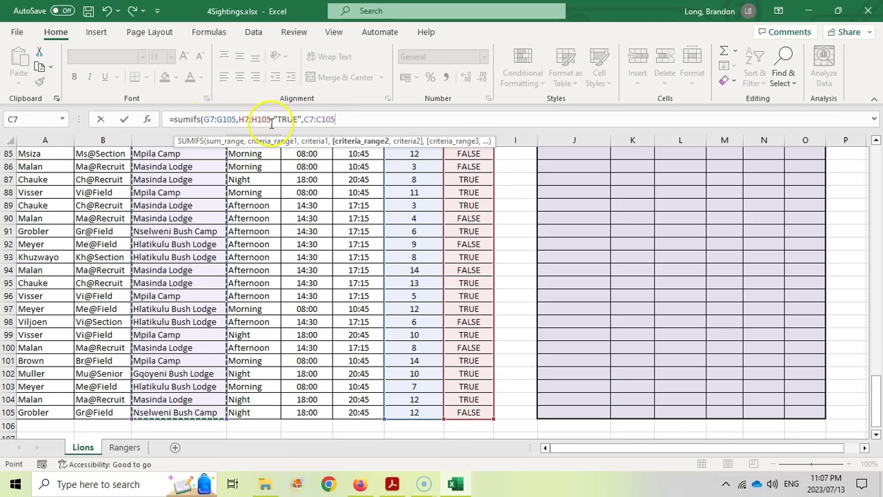
type(",\"Mpila Camp")
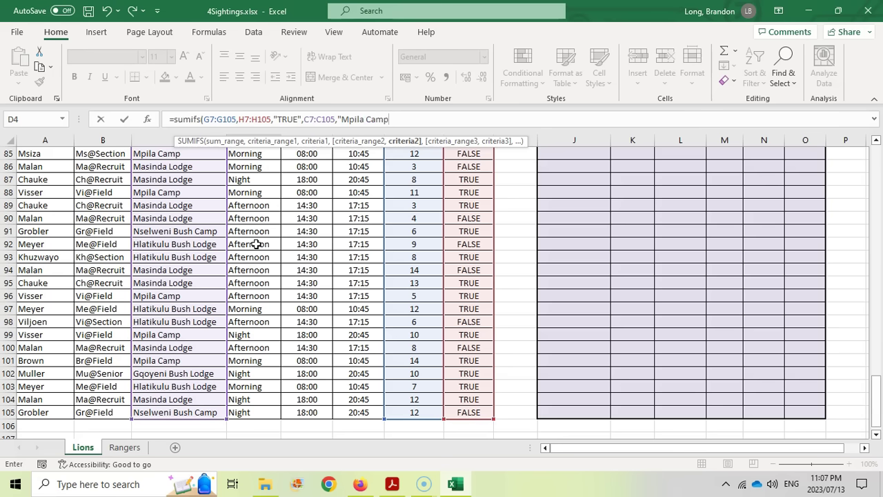
type("\")")
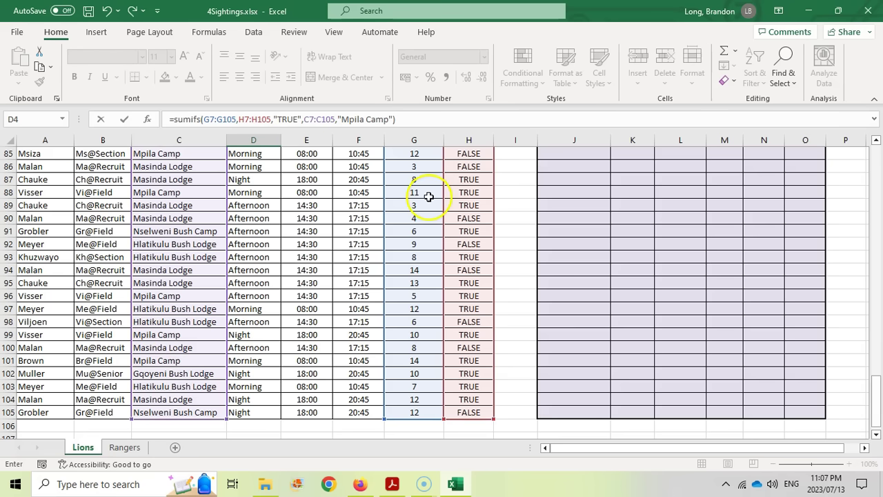
key("Return")
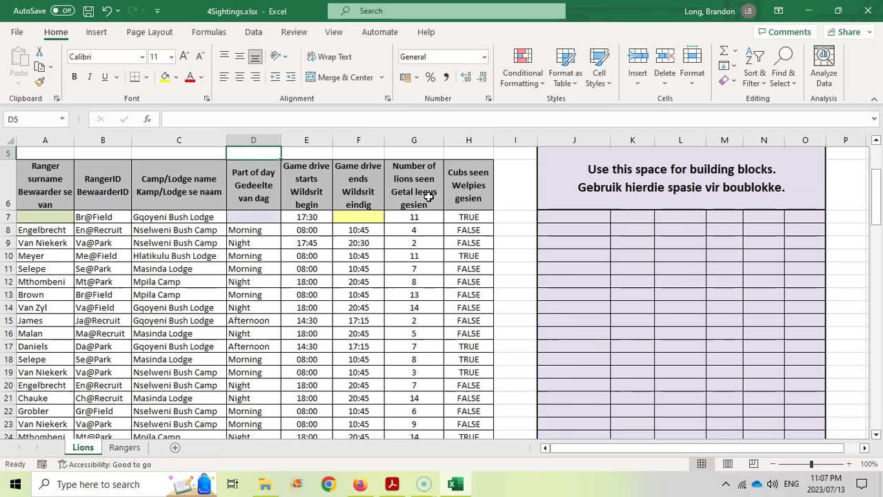
scroll(266, 207, "up", 2)
left_click(267, 206)
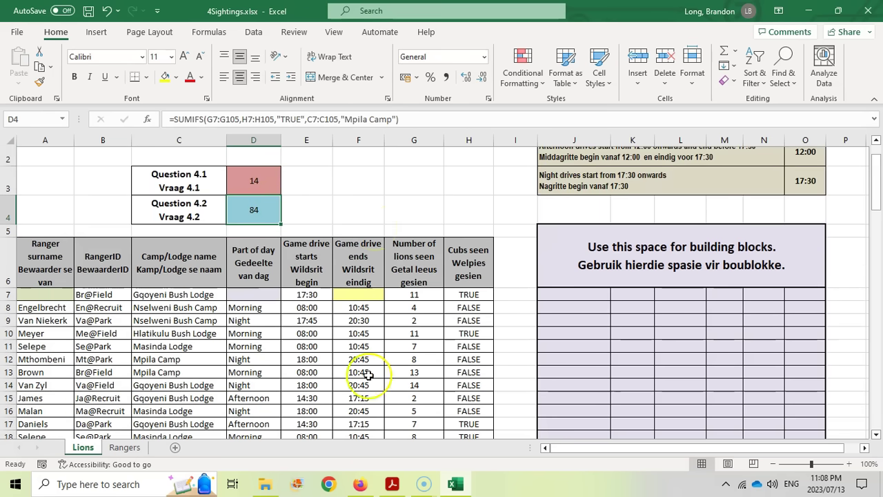
Read task 4.3 about the VLOOKUP in cell A7 in the exam PDF and return to the 4Sightings workbook in Excel
left_click(392, 483)
scroll(343, 311, "down", 3)
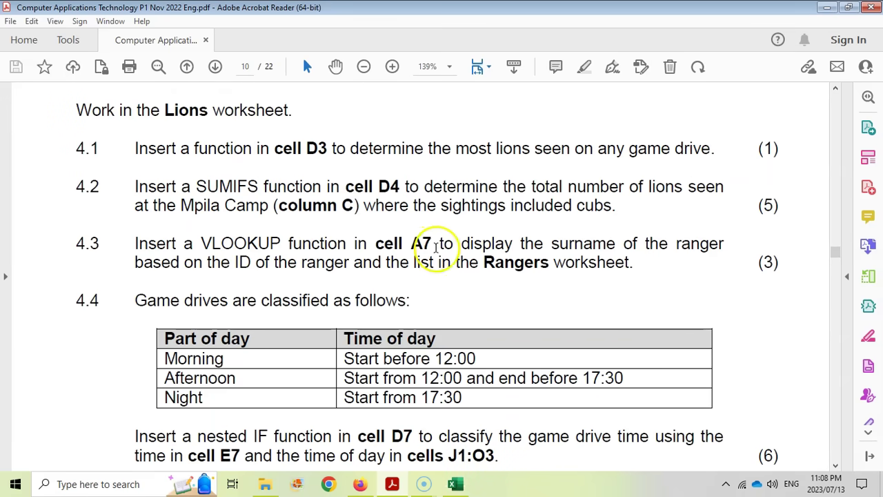
left_click(455, 484)
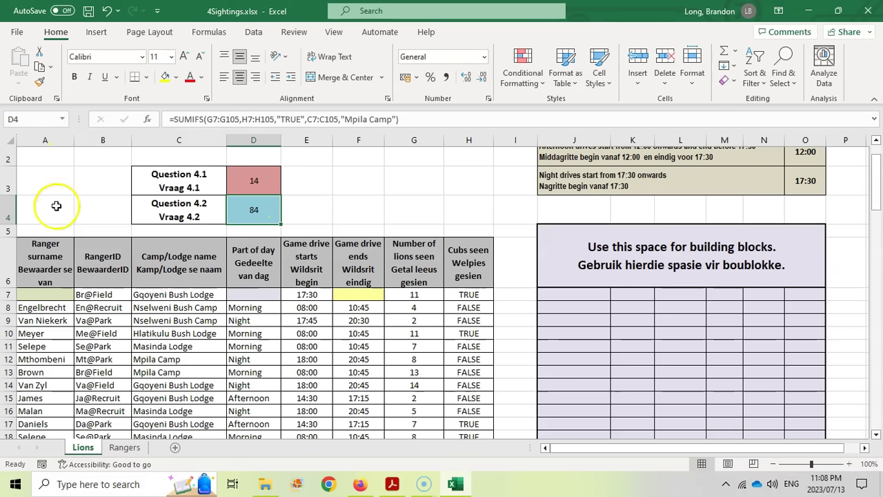
Reread task 4.3 in the exam PDF and locate its target cell A7 and the ranger ID in B7 of the Excel workbook
left_click(47, 295)
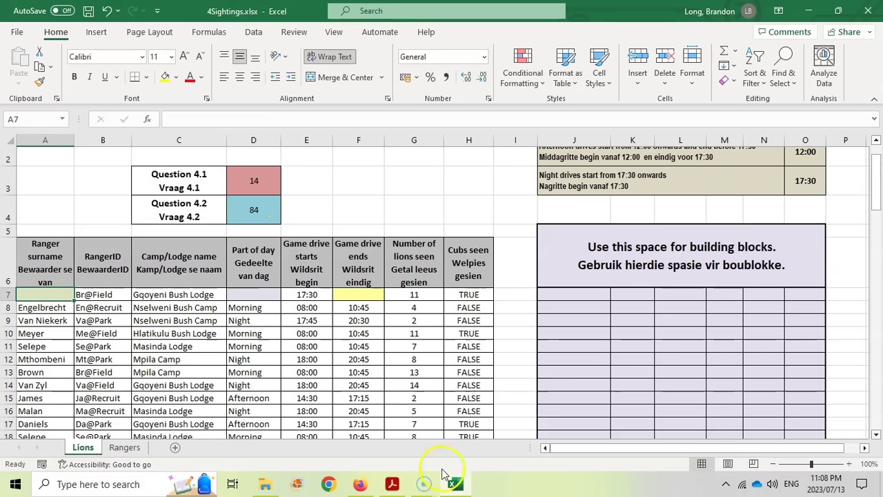
left_click(392, 484)
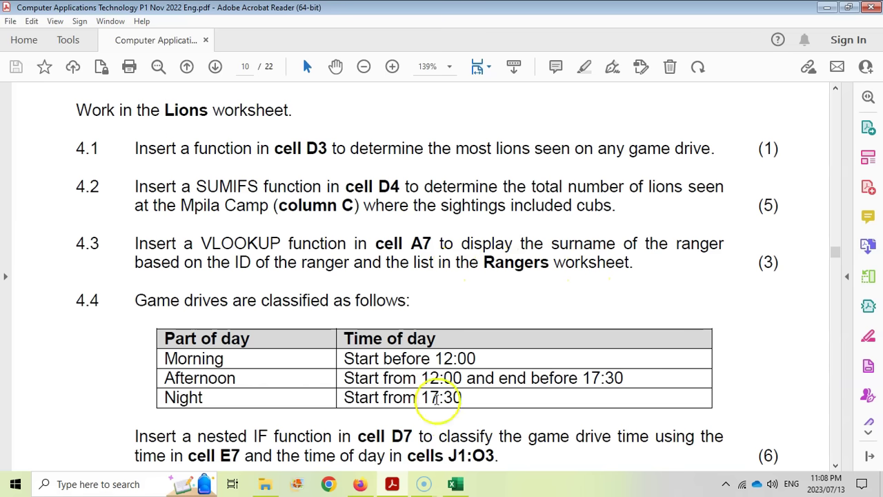
left_click(455, 485)
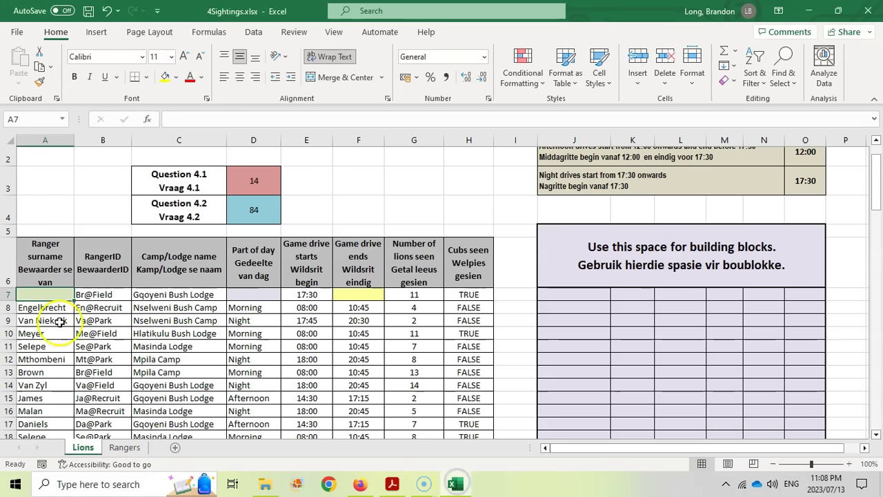
left_click(99, 292)
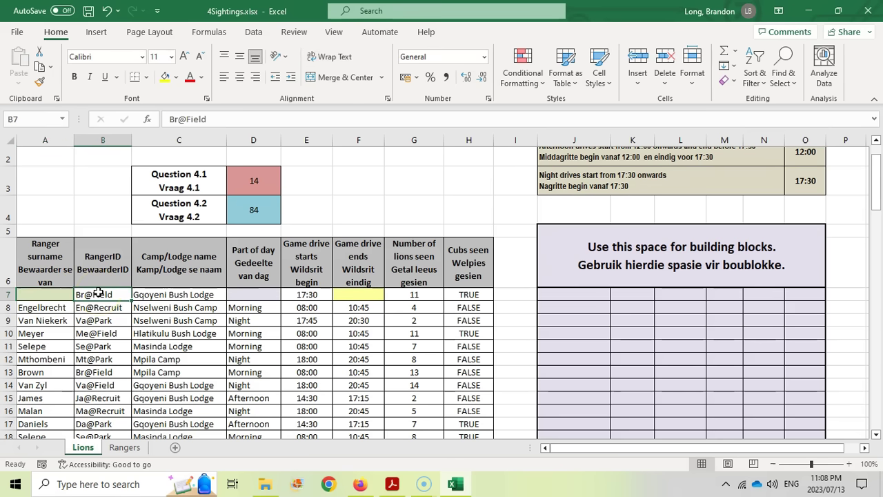
left_click(40, 295)
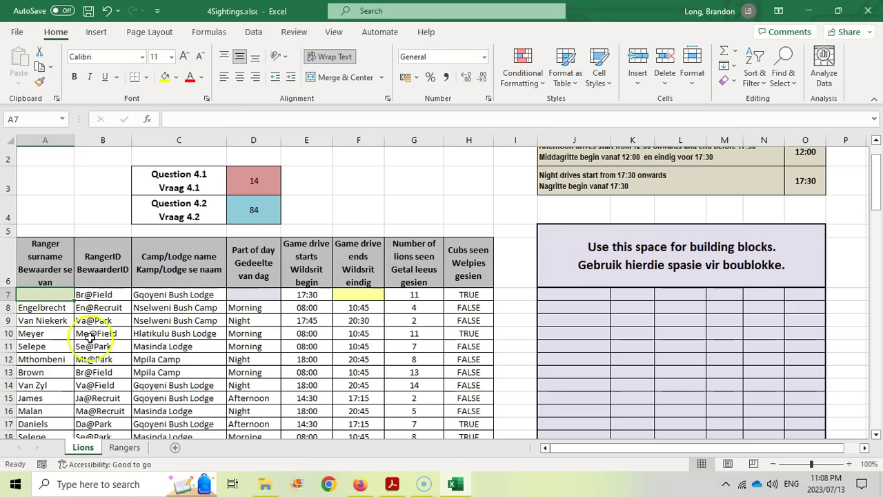
Examine the order of the RangerID, Name and Surname columns in the Rangers worksheet and return to the Lions worksheet
left_click(125, 448)
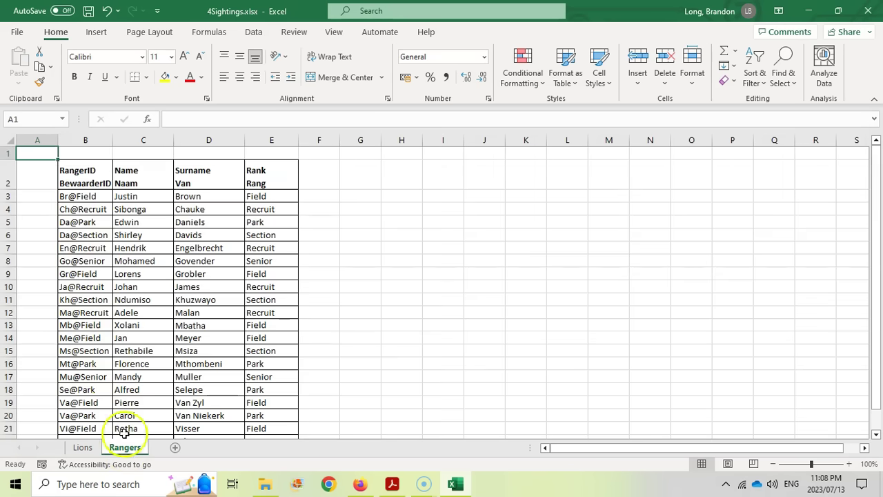
left_click(77, 196)
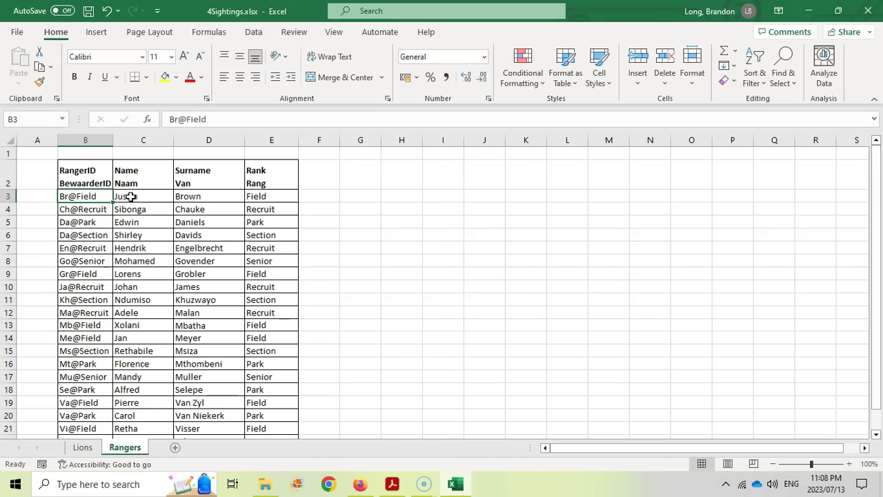
key("ctrl+Page_Up")
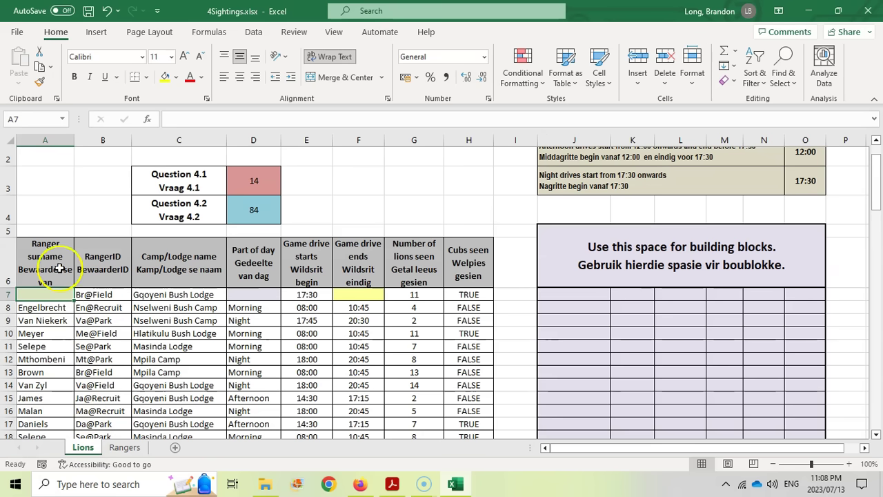
left_click(123, 449)
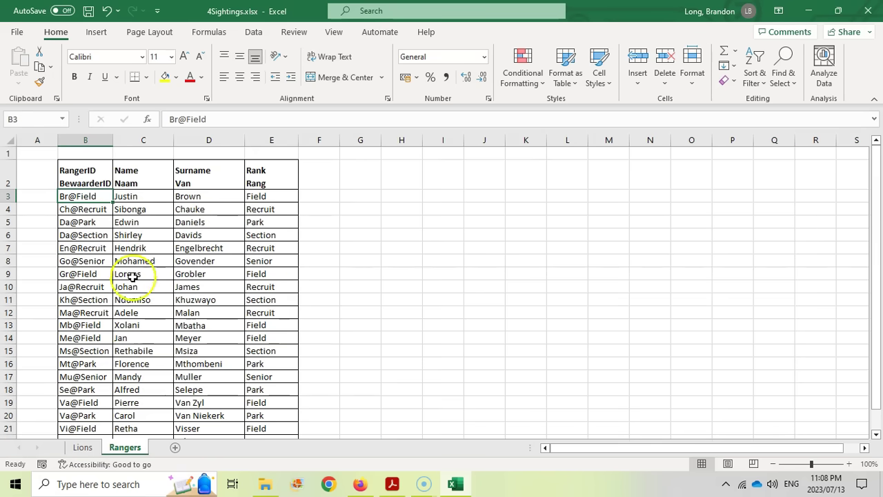
left_click(207, 195)
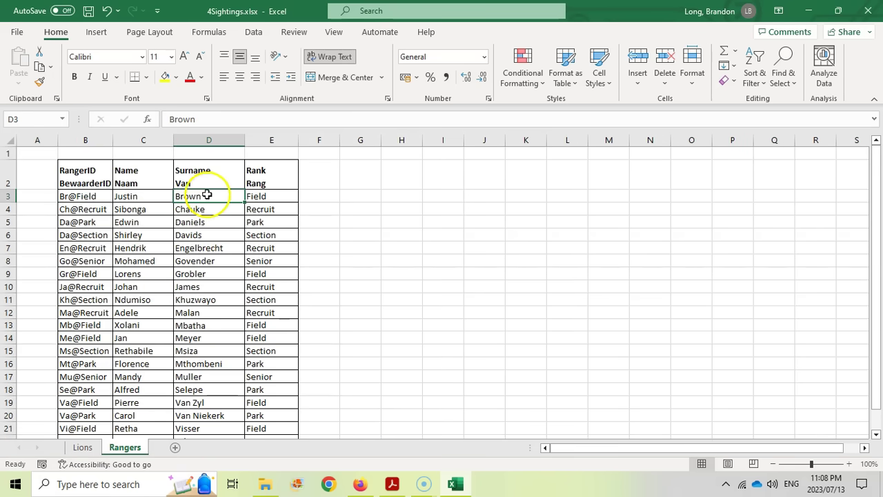
left_click(84, 172)
left_click(138, 170)
left_click(189, 173)
left_click(201, 197)
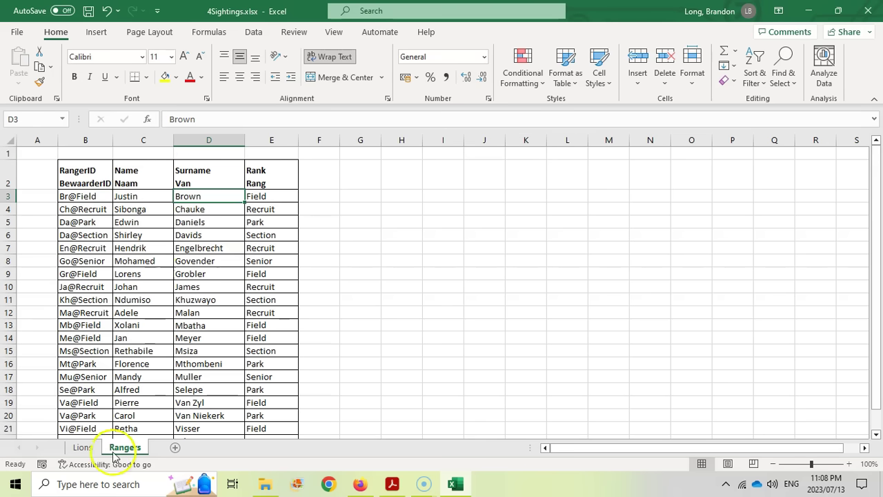
left_click(82, 447)
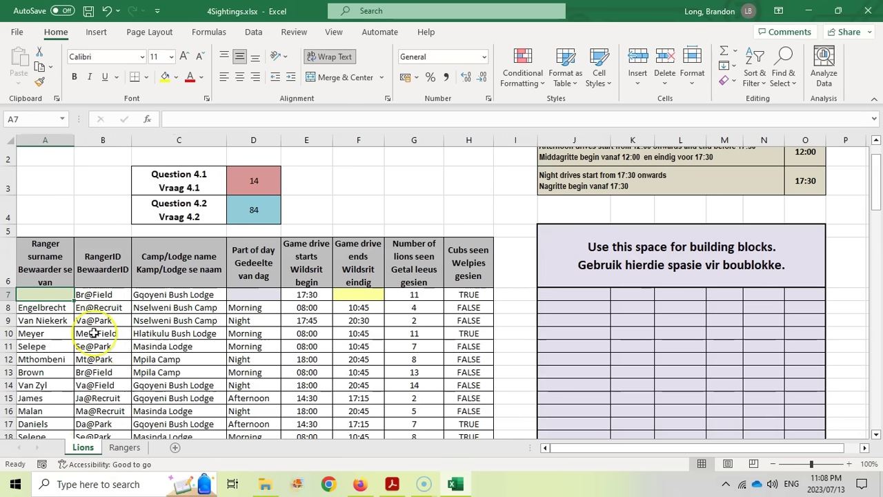
Start a VLOOKUP function in cell A7 with the ranger ID in B7 as the lookup value
type("=")
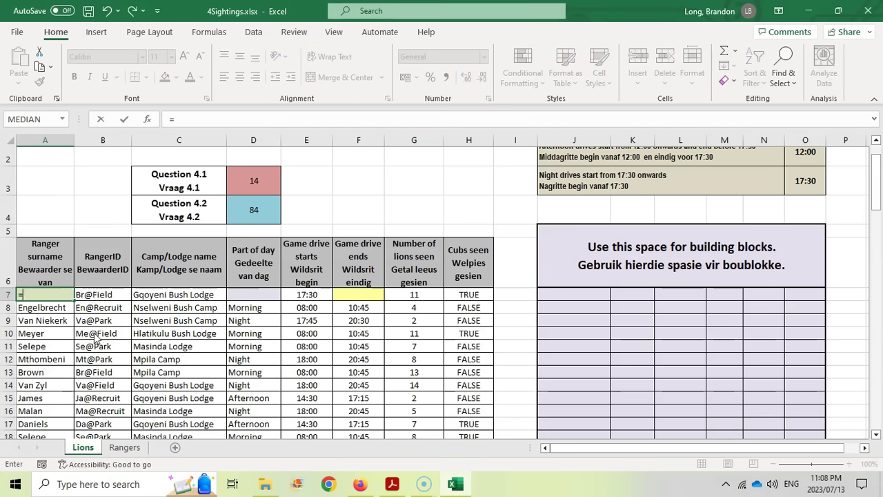
type("vlookup")
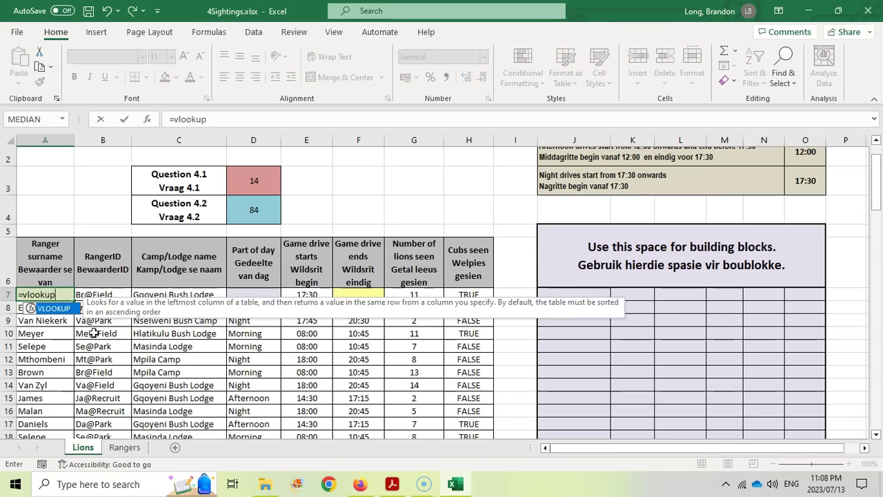
type("(")
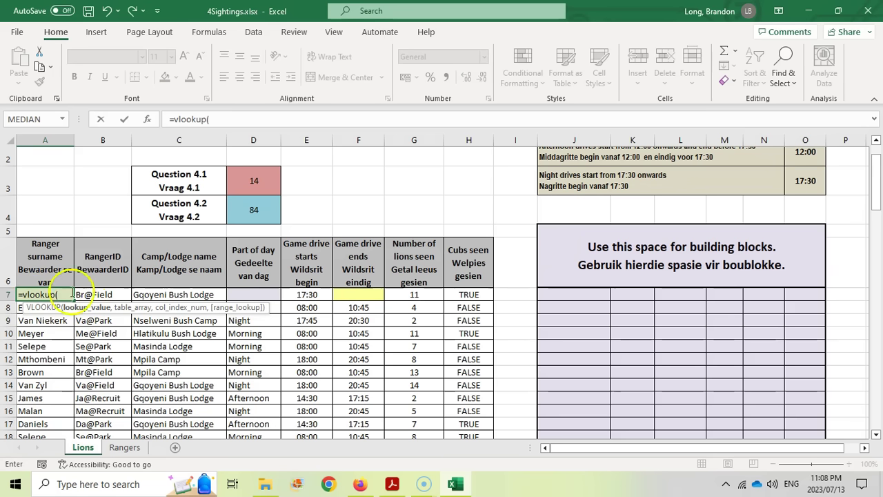
left_click(103, 294)
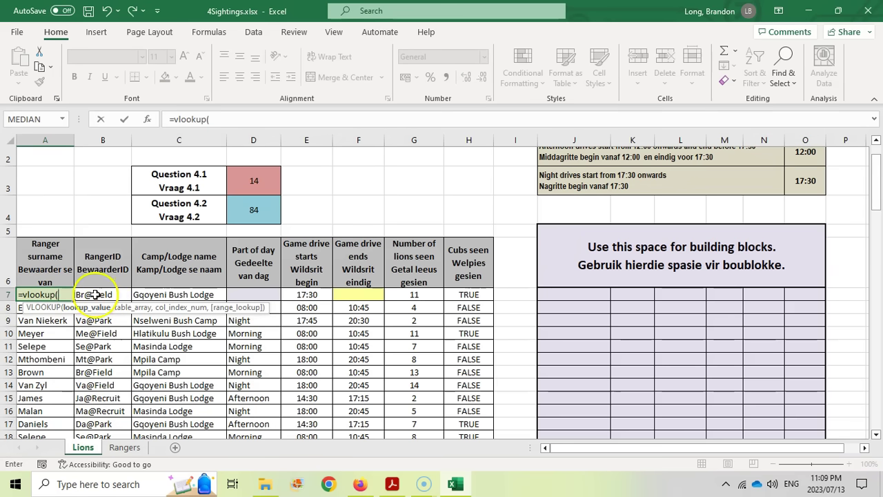
left_click(102, 295)
type(",")
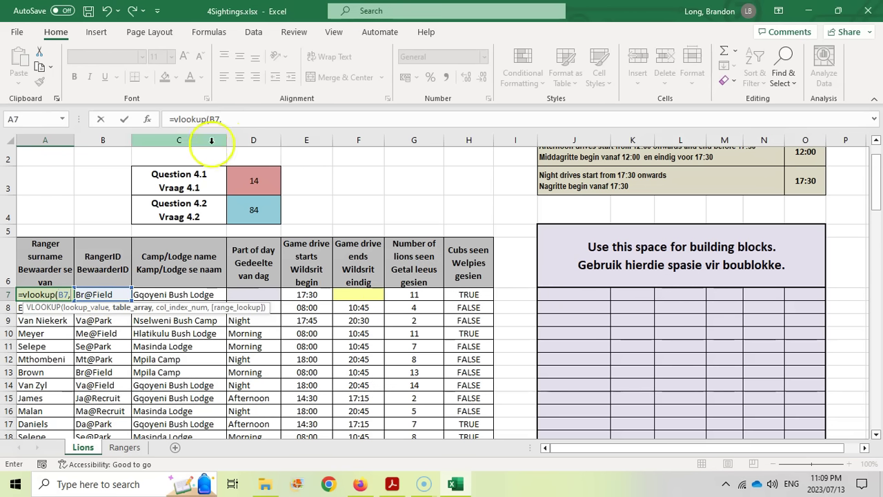
Add the Rangers worksheet range $B$3:$E$22 as the VLOOKUP table array, with absolute references
left_click(125, 448)
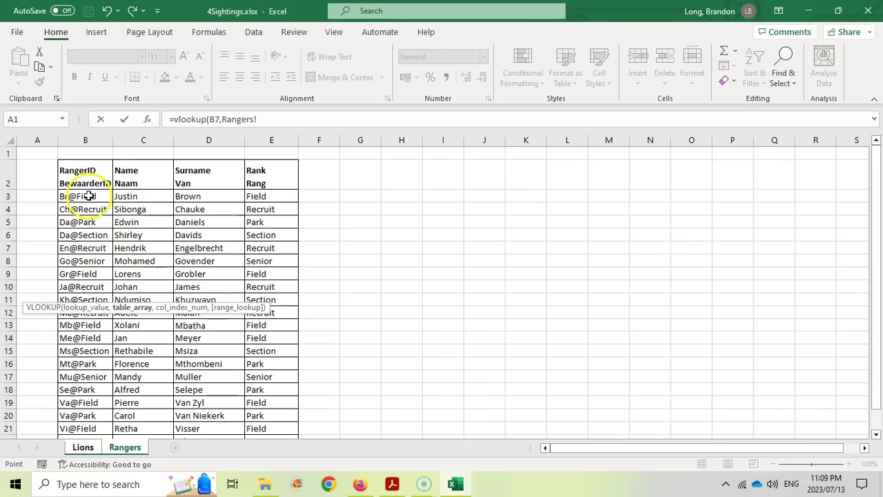
left_click_drag(88, 196, 252, 392)
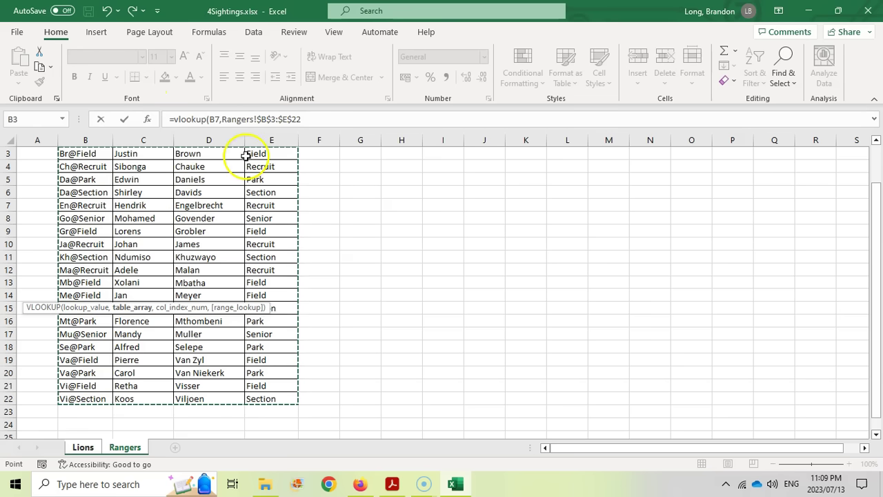
left_click(310, 120)
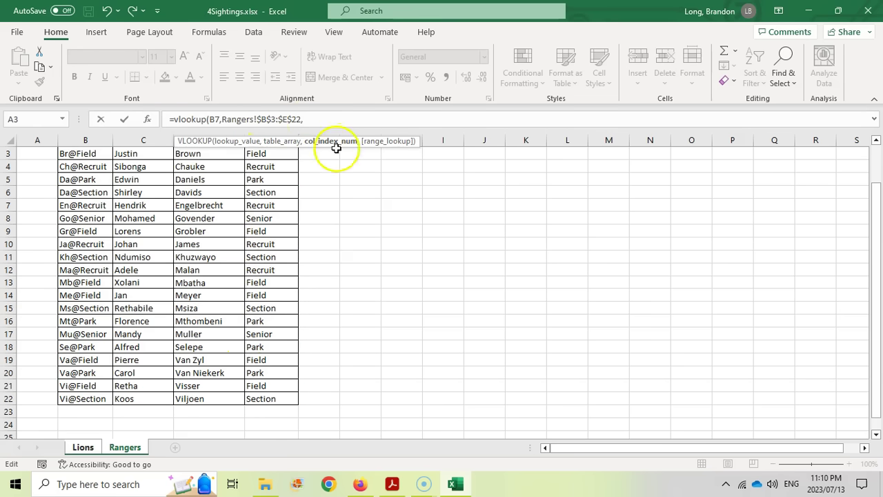
Set the VLOOKUP column index to 3, leave out the range lookup argument and complete the function
scroll(193, 197, "up", 1)
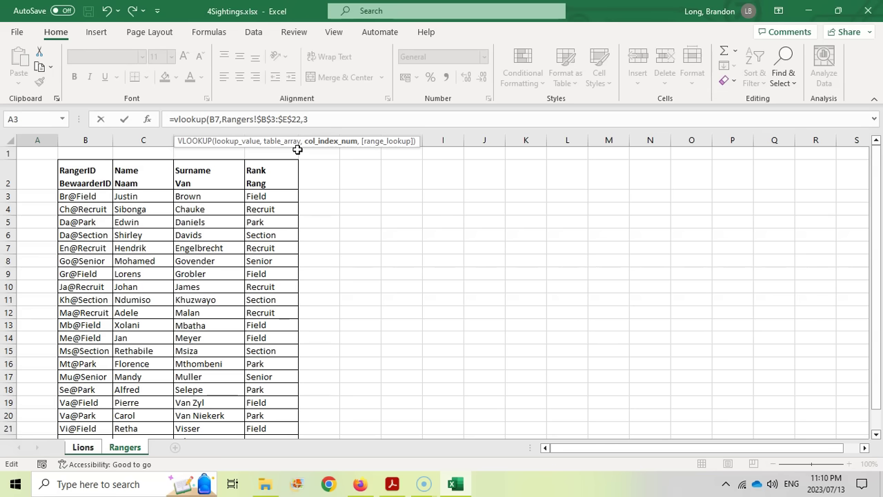
type(",")
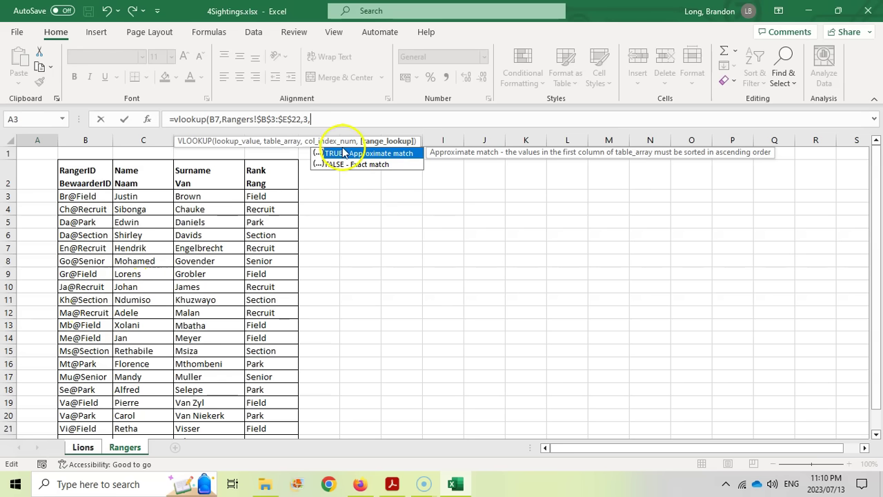
key("BackSpace")
type(")")
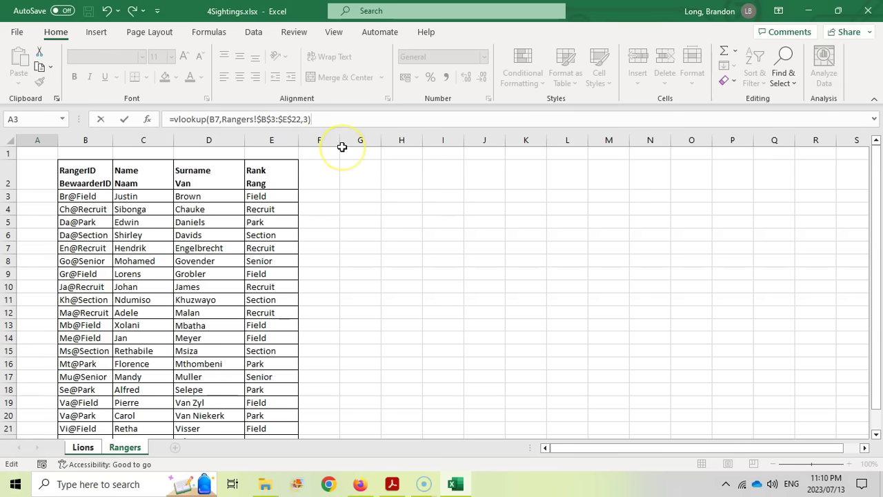
key("Return")
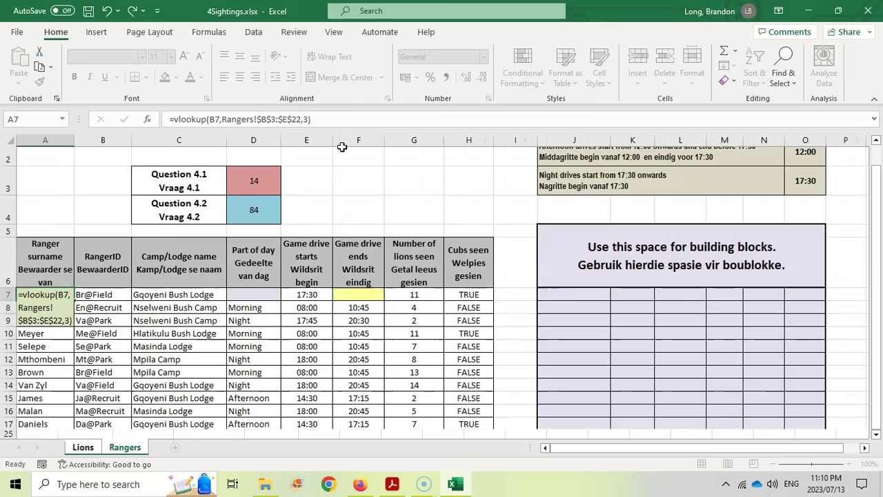
Check the surname in A7 against the Rangers worksheet and copy the VLOOKUP function down to A14
left_click(51, 295)
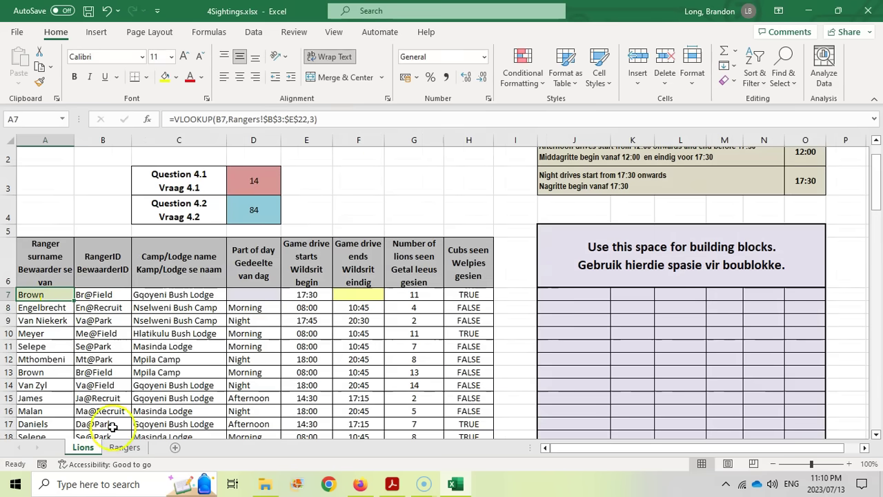
left_click(125, 447)
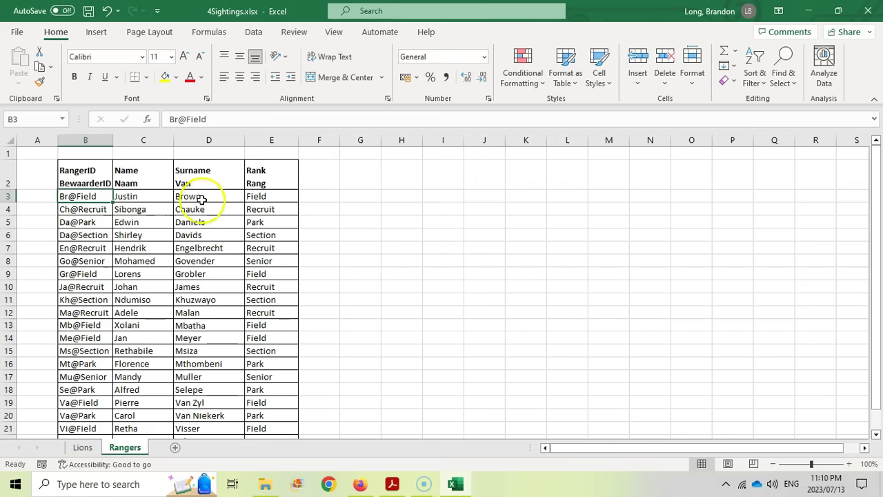
left_click(82, 447)
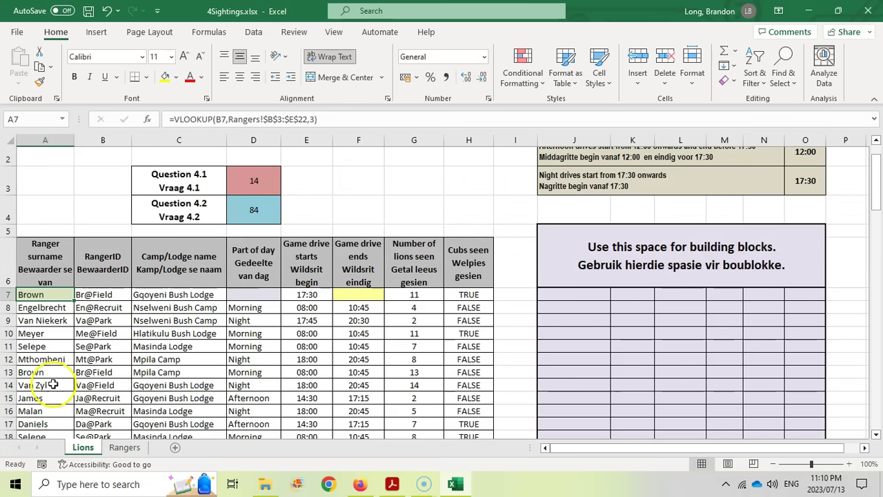
left_click_drag(73, 302, 55, 407)
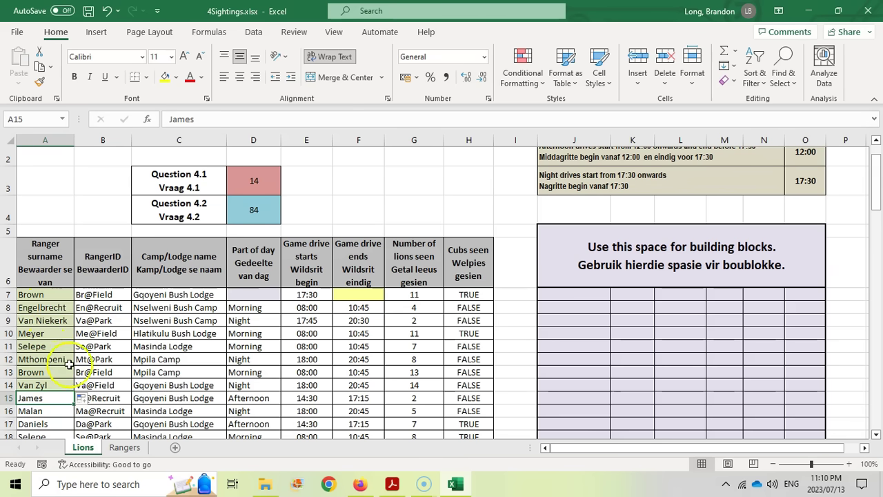
left_click(63, 296)
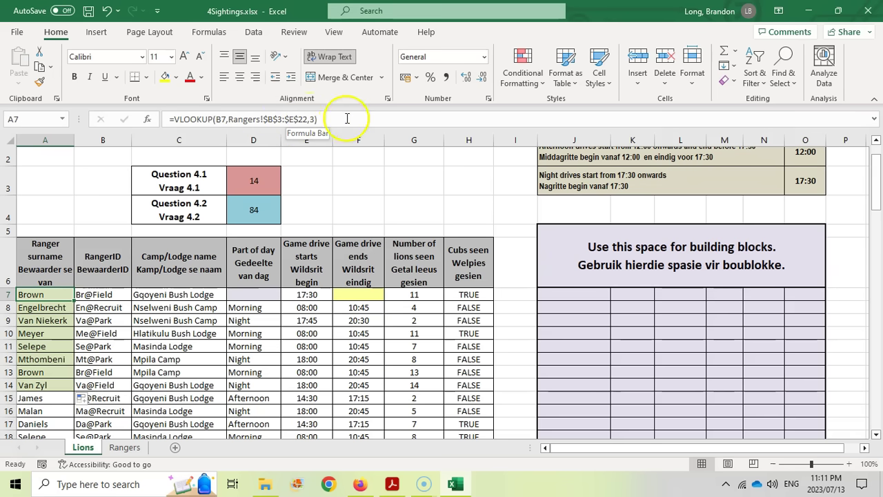
Read task 4.4 about the nested IF function in the exam PDF and locate its target cell D7 in the Lions worksheet
left_click(392, 484)
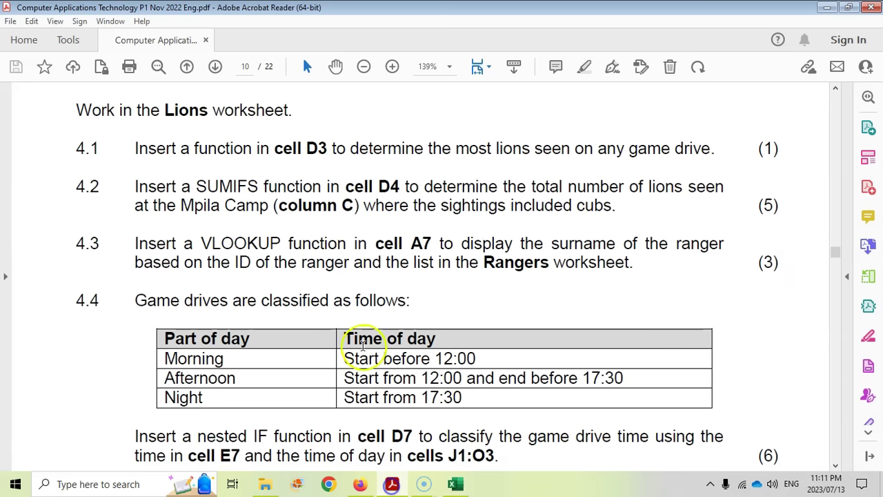
scroll(317, 283, "down", 3)
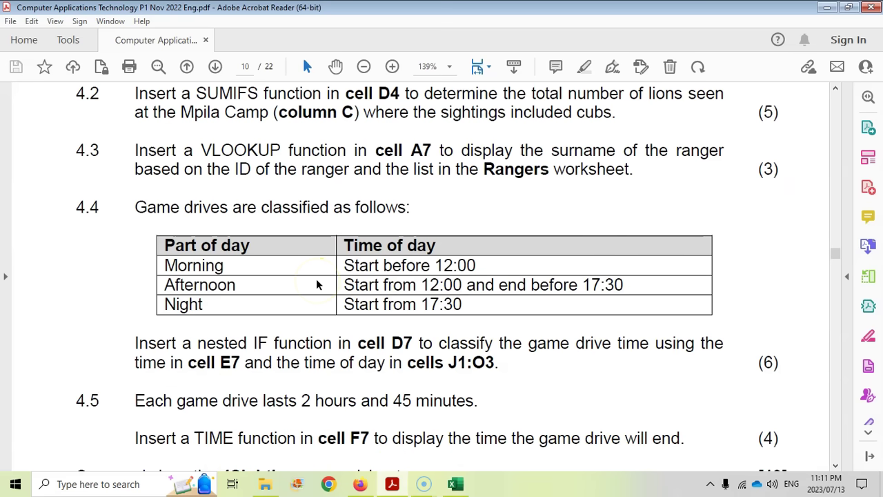
scroll(317, 285, "down", 4)
scroll(315, 309, "up", 3)
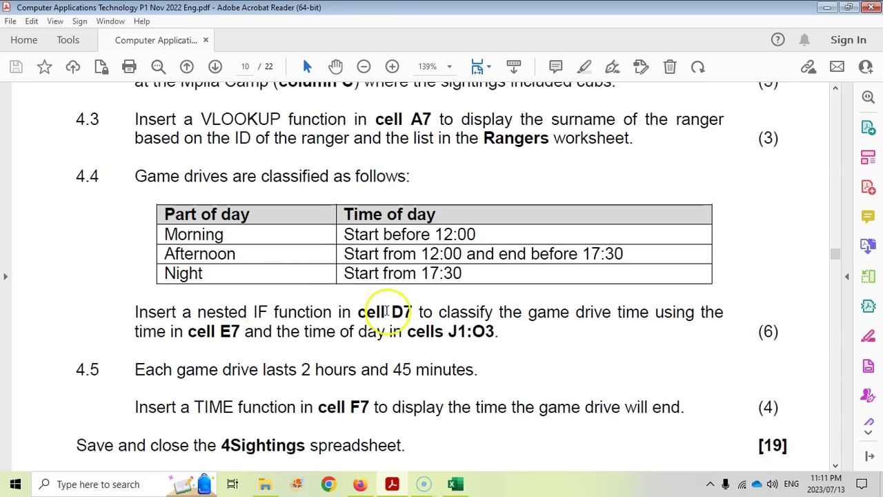
left_click(456, 484)
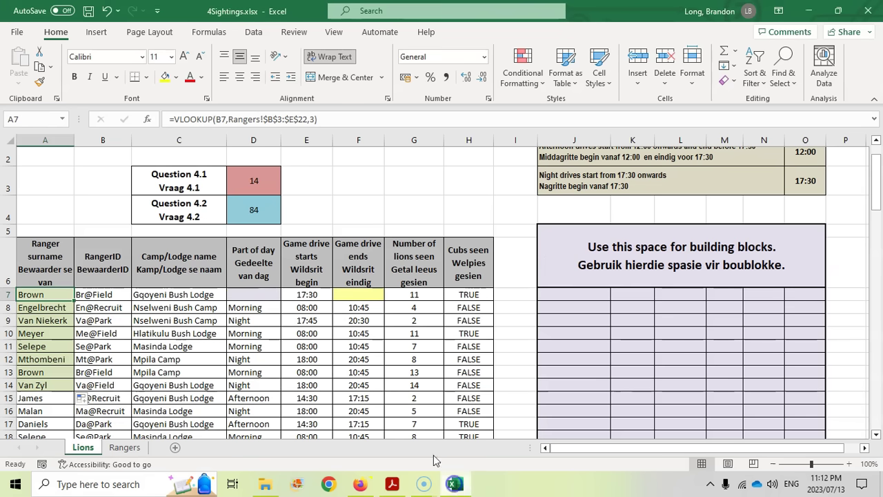
left_click(261, 294)
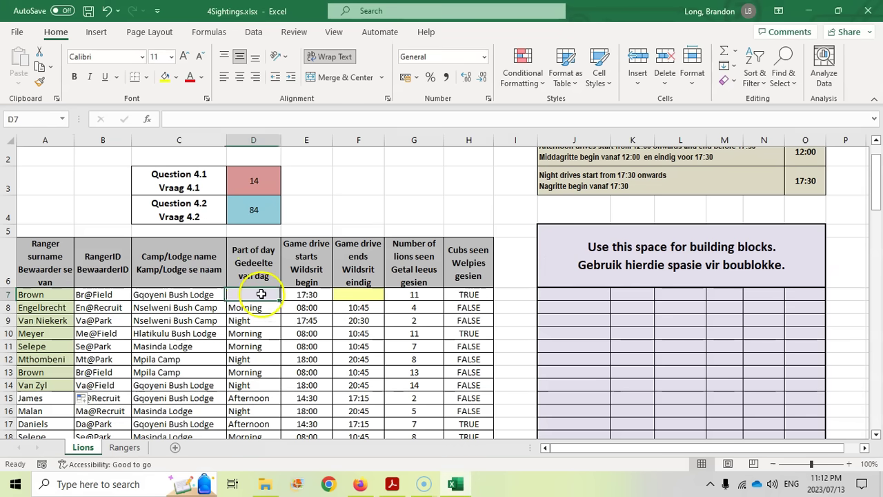
left_click(393, 485)
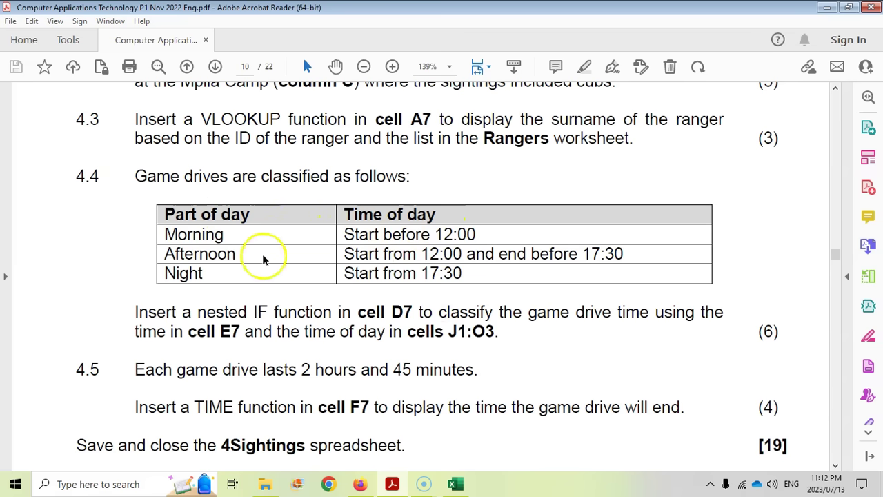
Study the drive classification table of task 4.4 in the exam PDF and the time-of-day cells J1:O3 in the Lions worksheet
left_click_drag(624, 254, 228, 252)
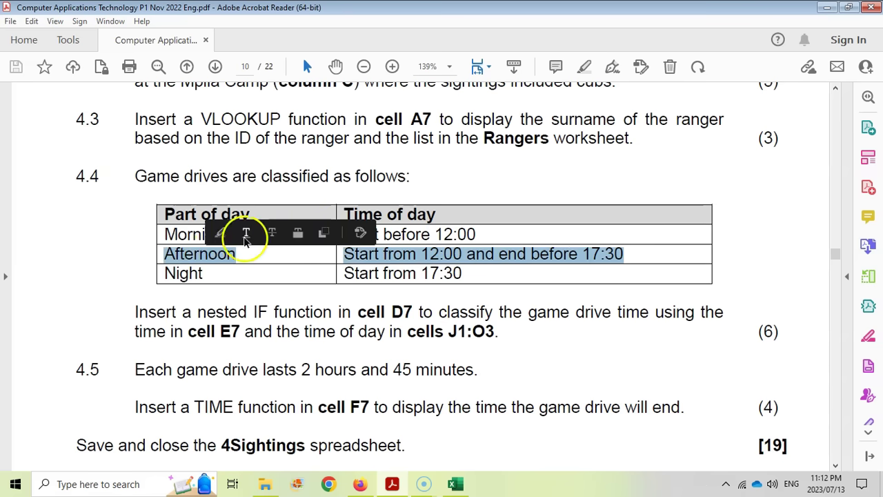
left_click(176, 236)
left_click(188, 274)
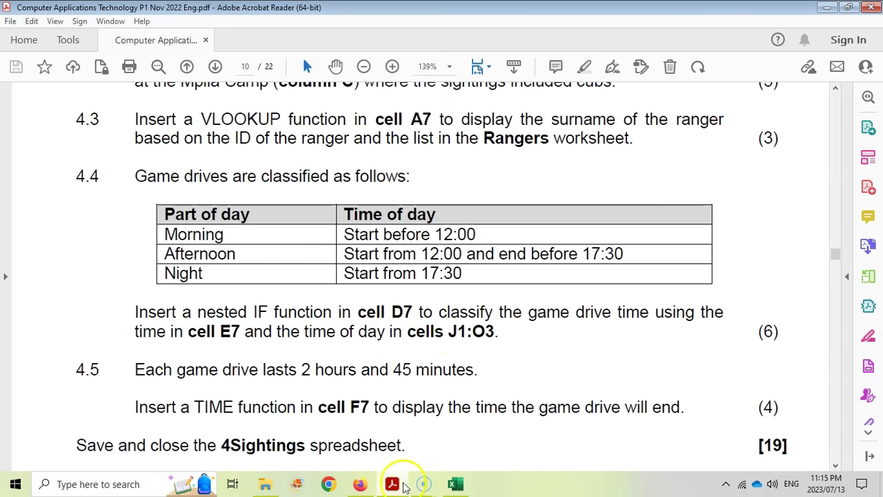
left_click(456, 484)
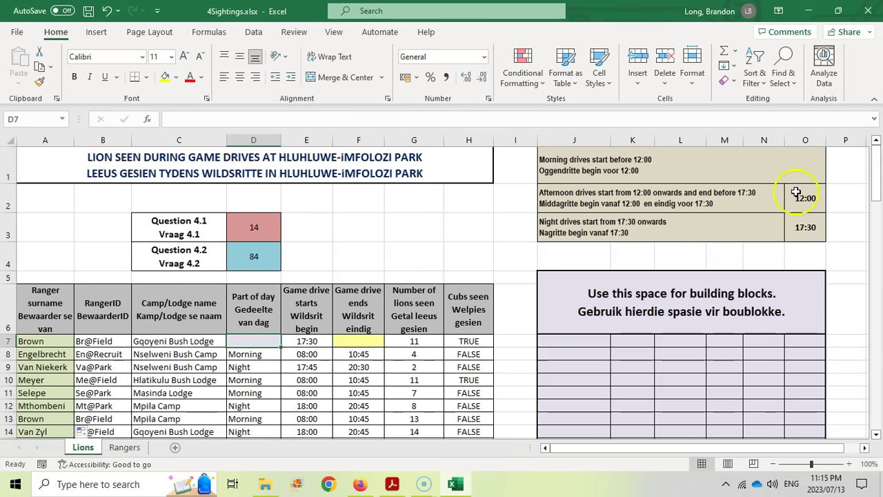
left_click(658, 171)
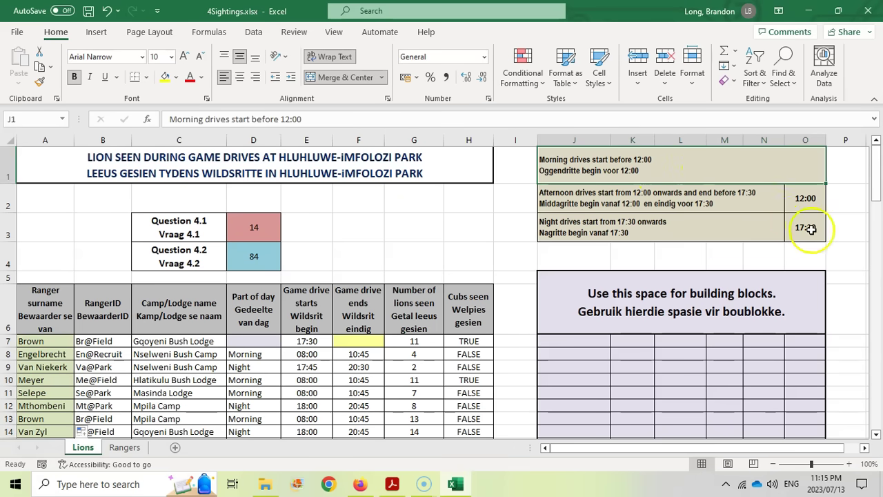
left_click_drag(811, 229, 676, 172)
left_click(799, 200)
left_click(810, 223)
left_click(808, 198)
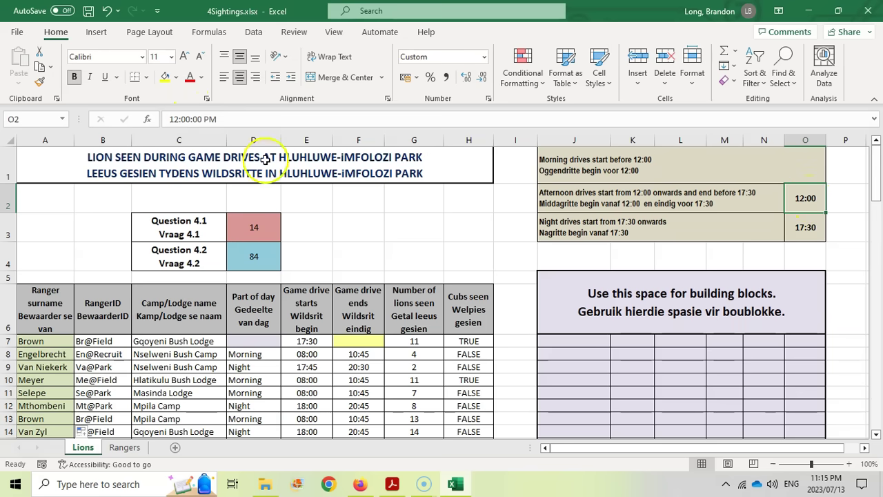
Start an IF function in D7 with the logical test E7<O2, checking the Morning condition in the exam PDF
left_click(242, 341)
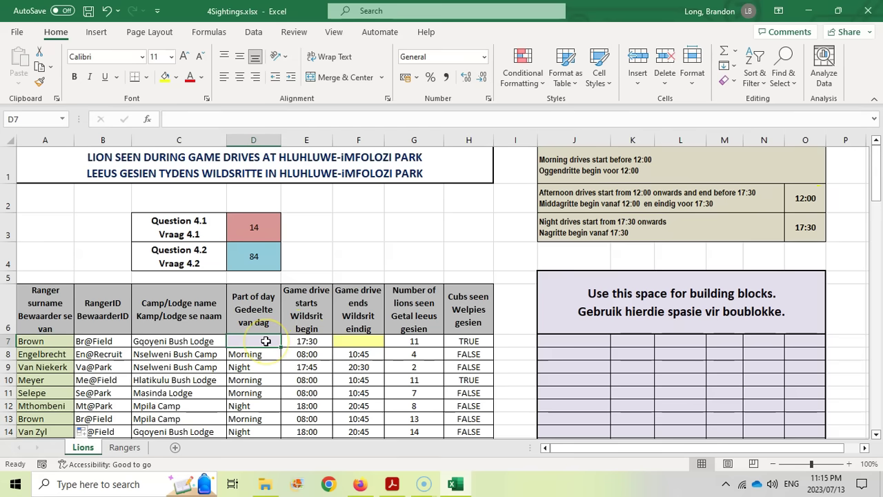
type("=IF(")
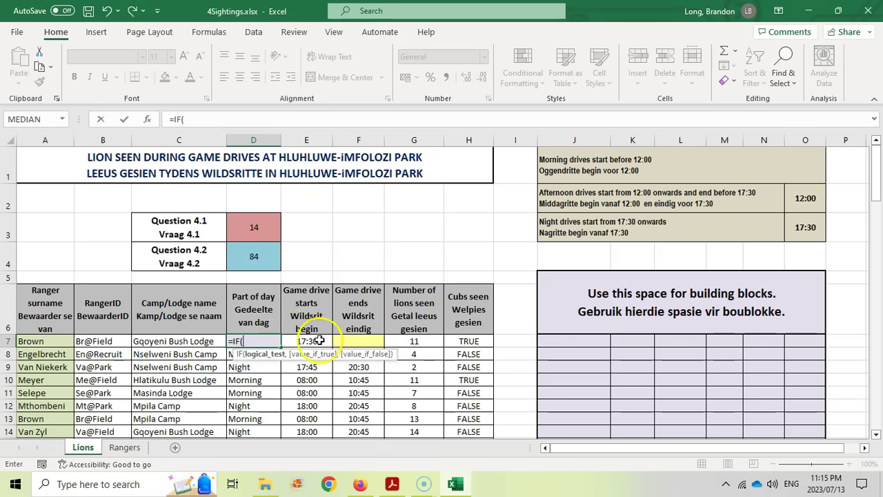
left_click(318, 341)
type("<")
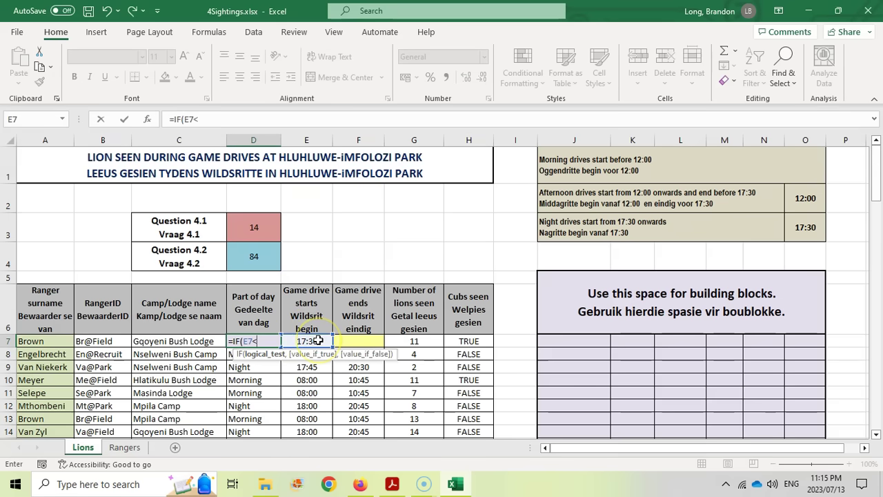
left_click(393, 485)
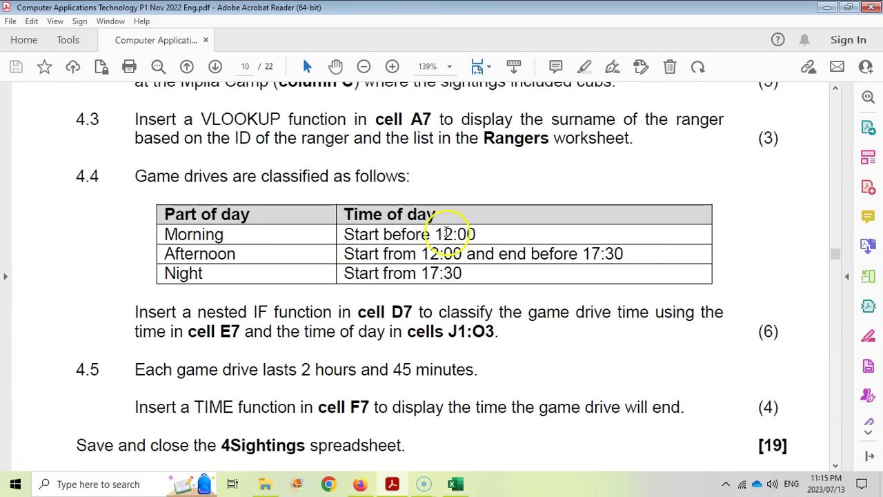
left_click(457, 484)
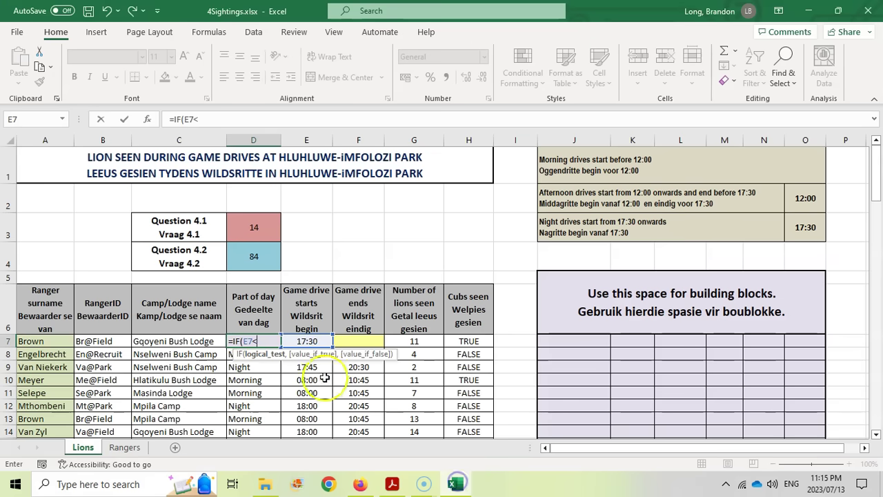
left_click(813, 194)
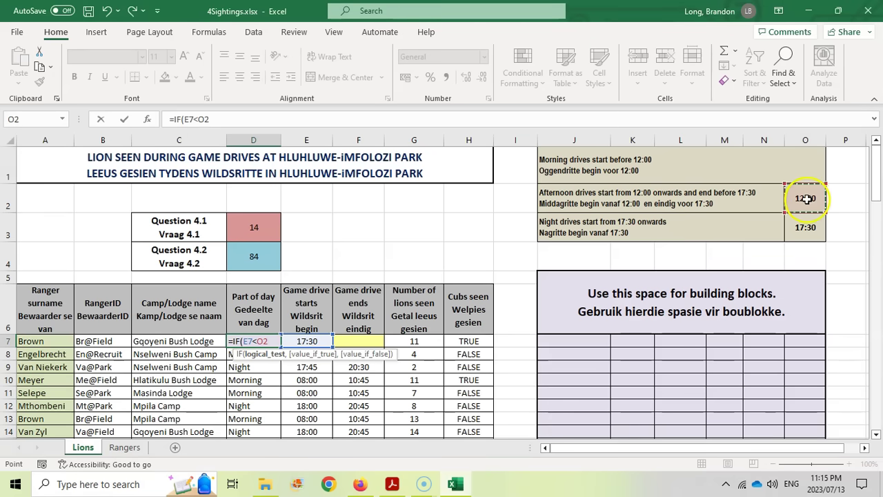
Add "Morning" as the value if true and make the O2 reference absolute as $O$2
left_click(245, 120)
type(",\"Morning\",")
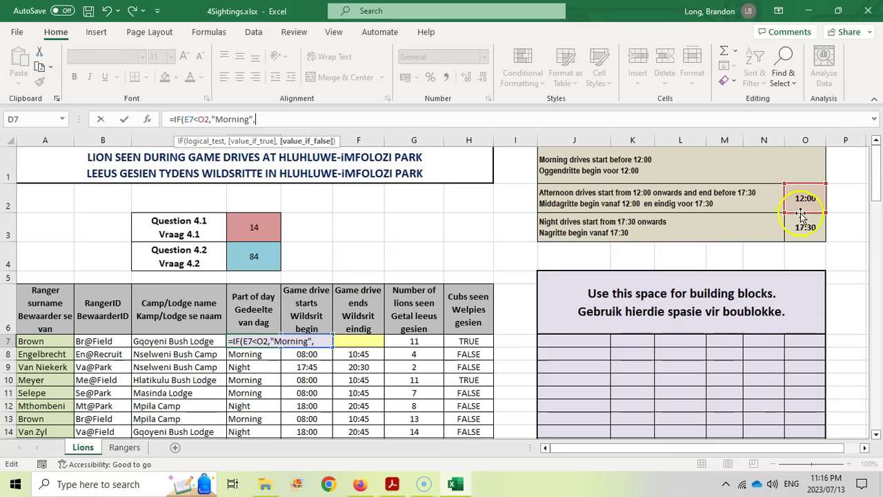
left_click(205, 119)
key("F4")
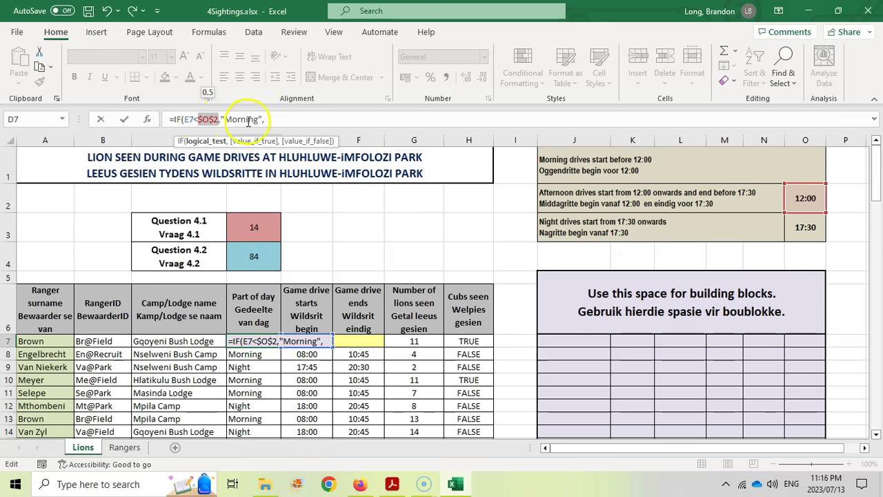
left_click(275, 118)
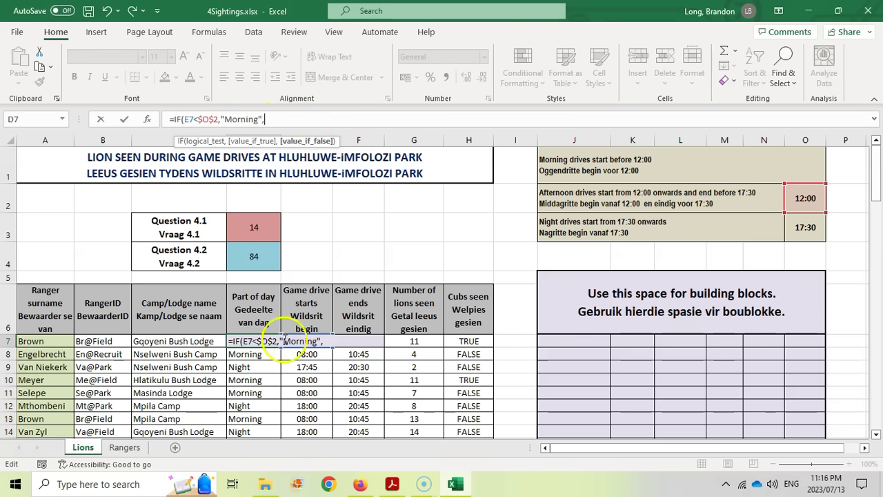
Check the remaining conditions in the exam PDF and nest a second IF testing E7>=O3 that returns "Night" if true
left_click(392, 483)
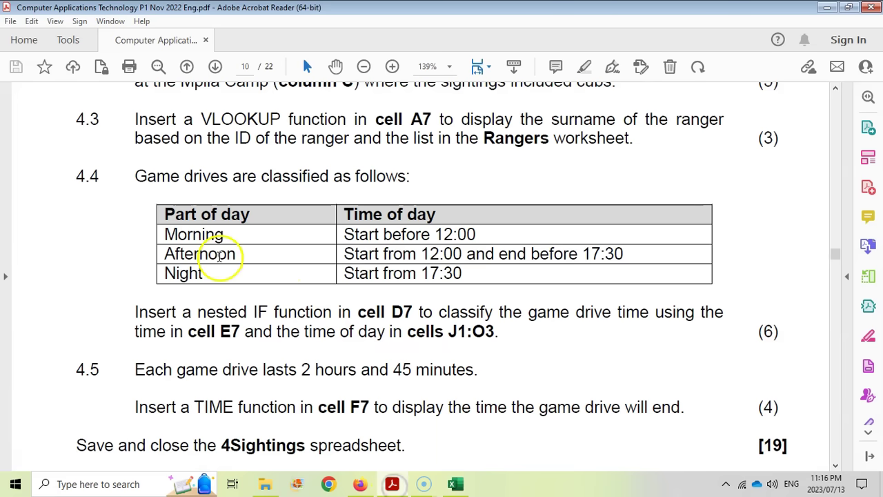
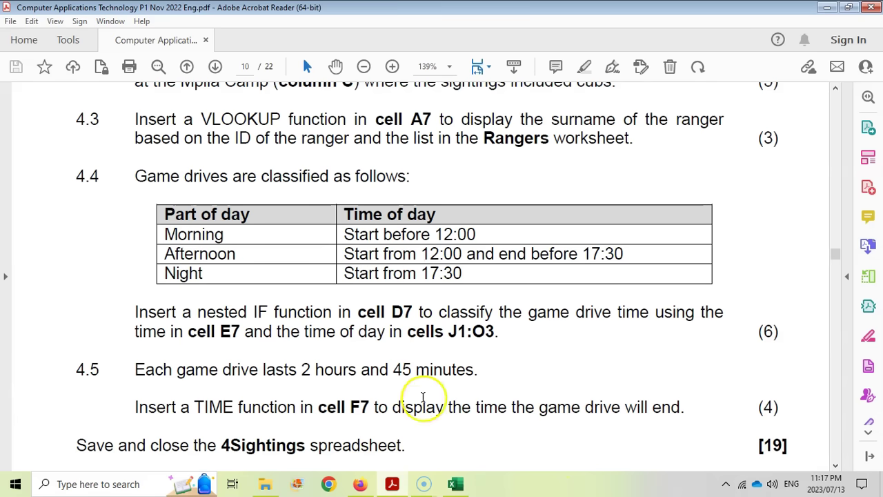
left_click(392, 483)
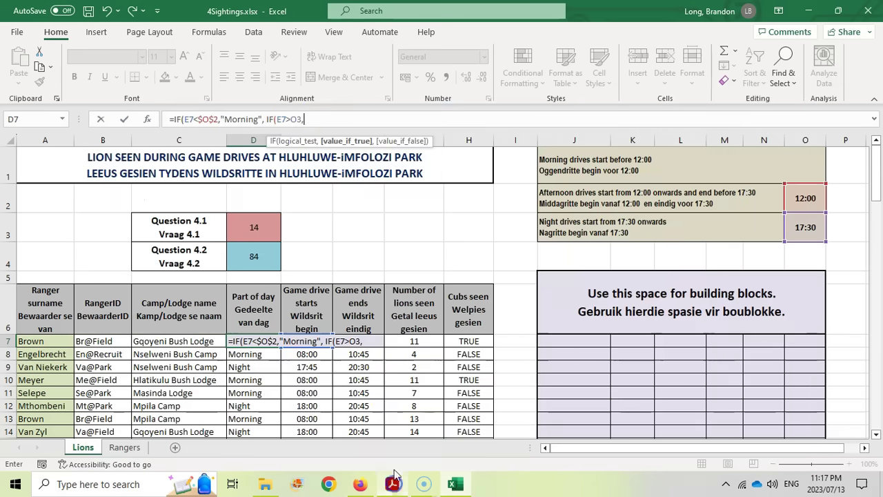
left_click(291, 121)
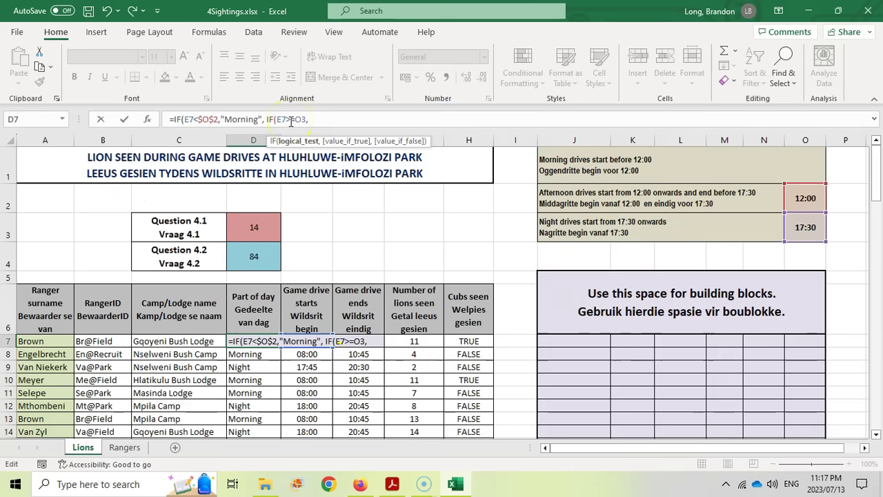
left_click(315, 120)
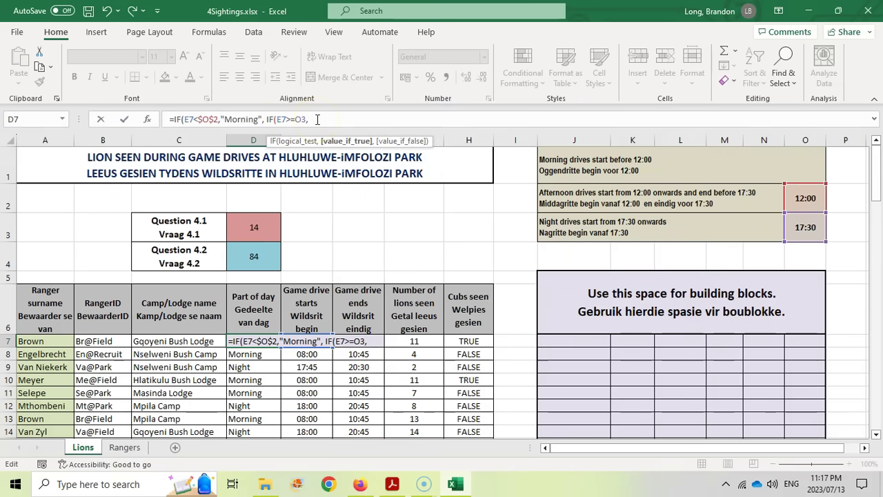
type("\"Night\",")
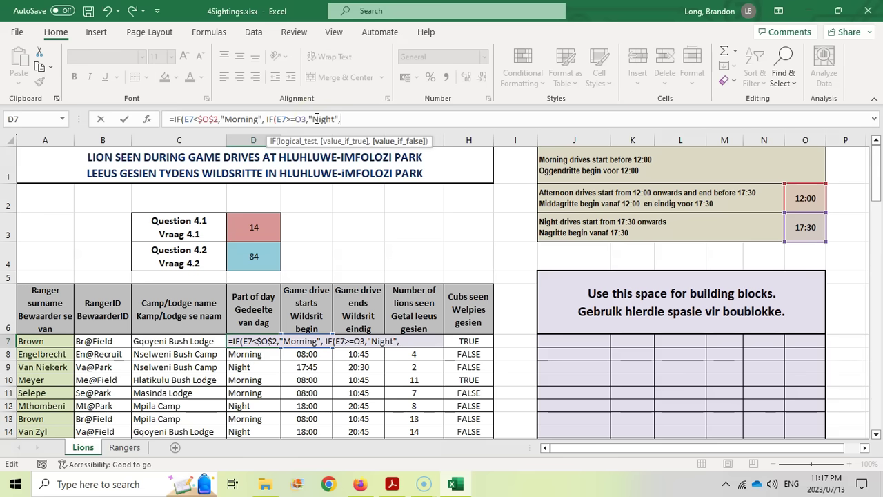
Recheck the classification in the exam PDF, add "Afternoon" as the nested IF's value if false and close both functions
left_click(374, 124)
left_click(392, 484)
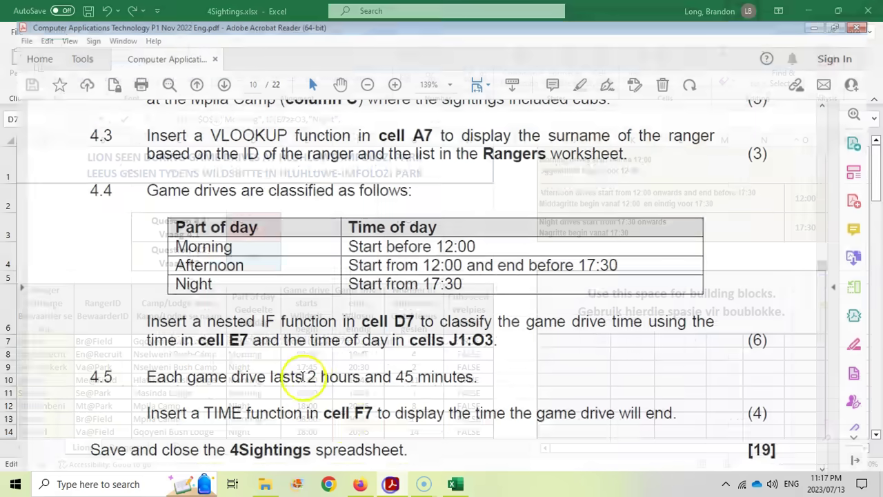
left_click(455, 484)
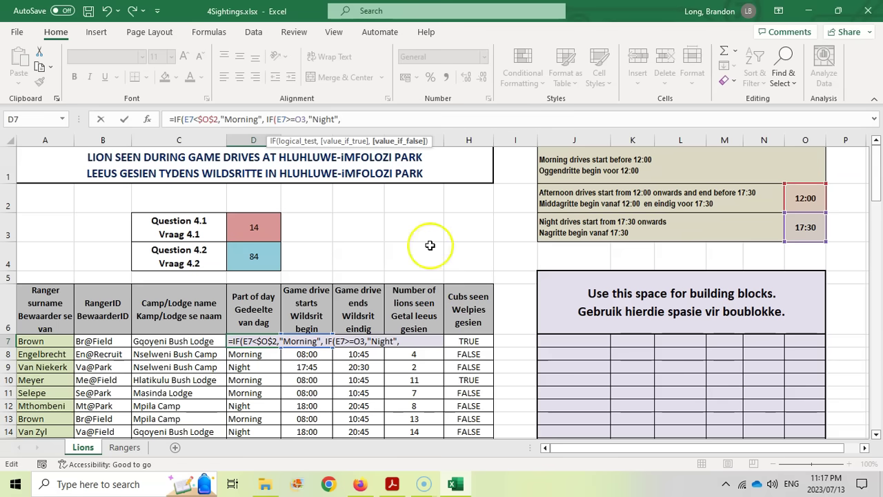
type("\"Afternoo")
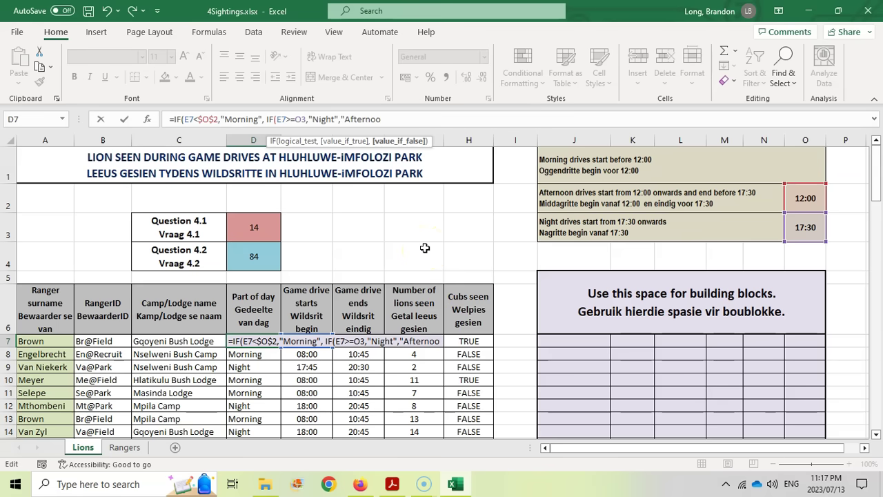
type("n\")")
key("BackSpace")
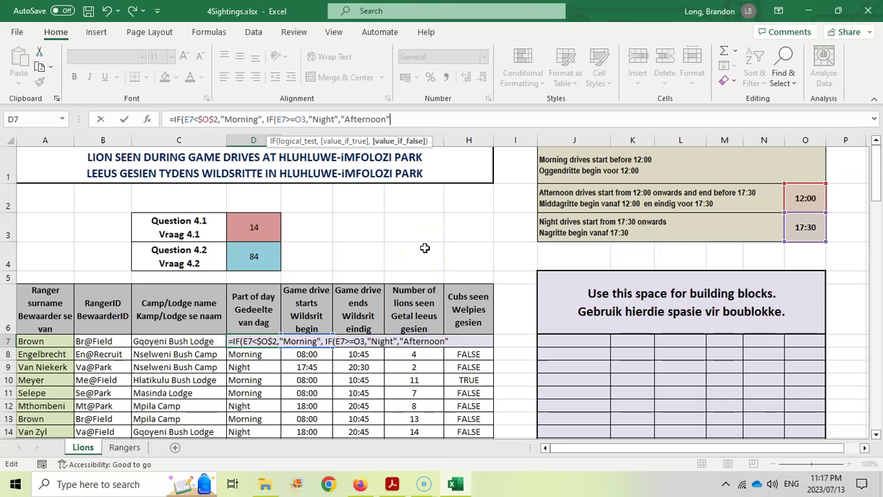
type(")")
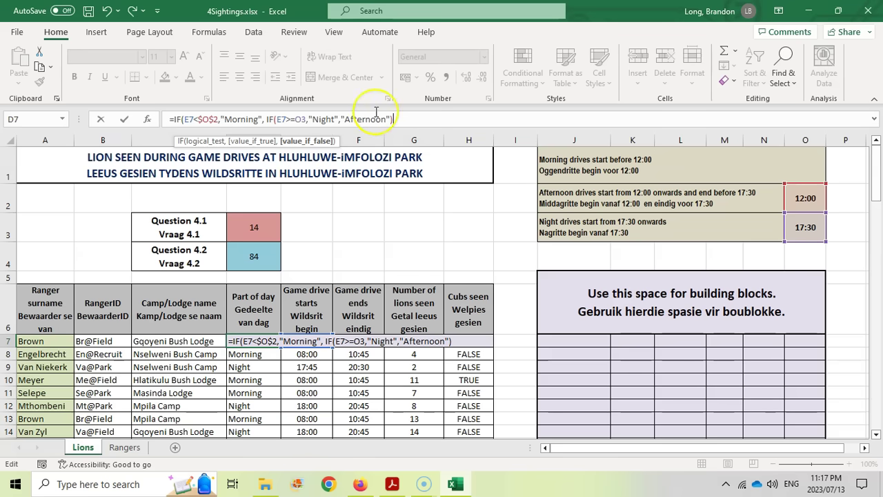
type(")")
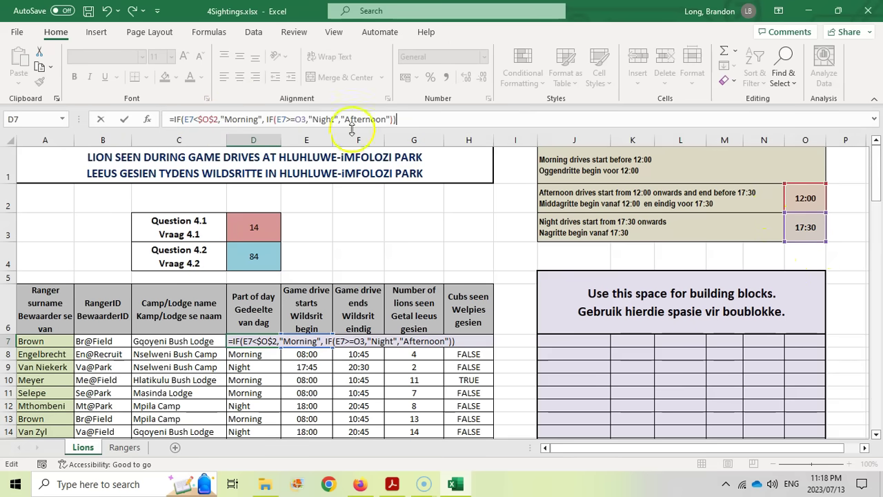
Make the O3 reference in the nested IF absolute as $O$3 and complete the formula in D7
left_click(301, 121)
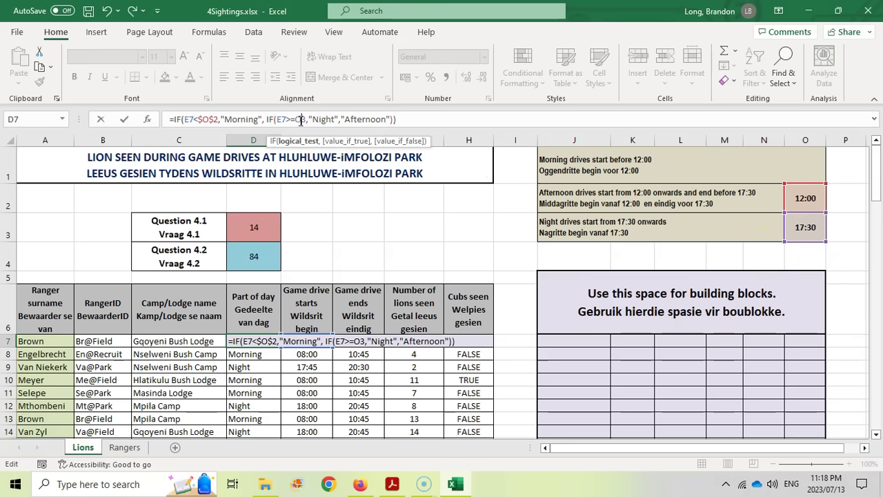
key("F4")
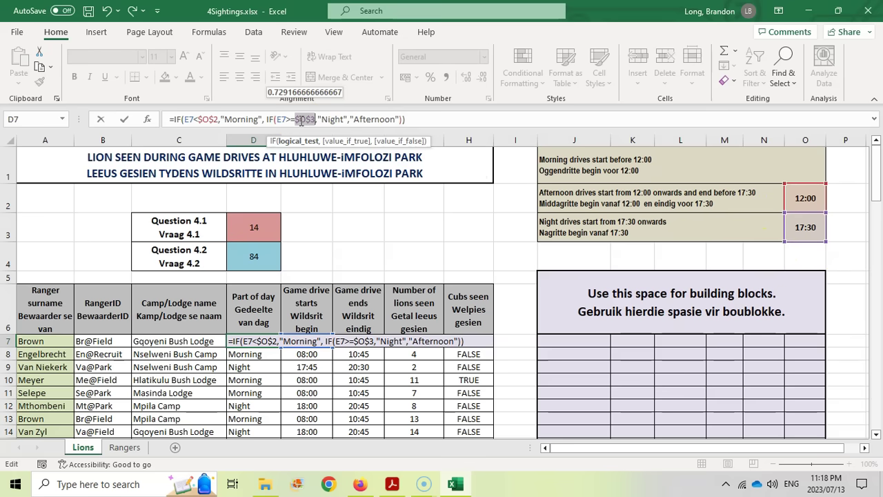
left_click(421, 116)
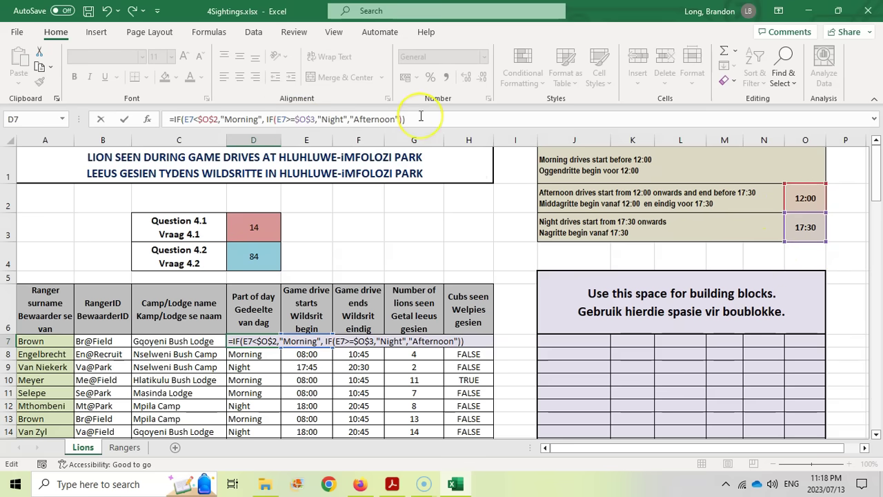
key("Return")
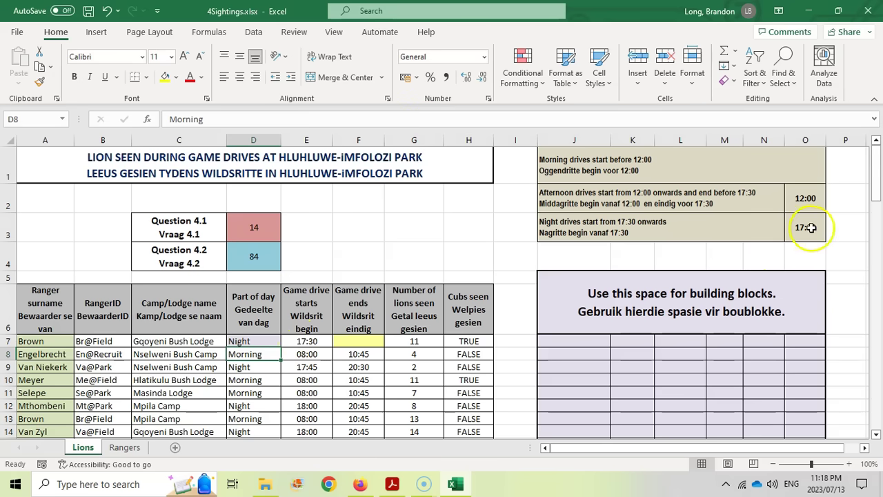
Copy the nested IF formula from D7 down to D16 and check the copied results
left_click(272, 343)
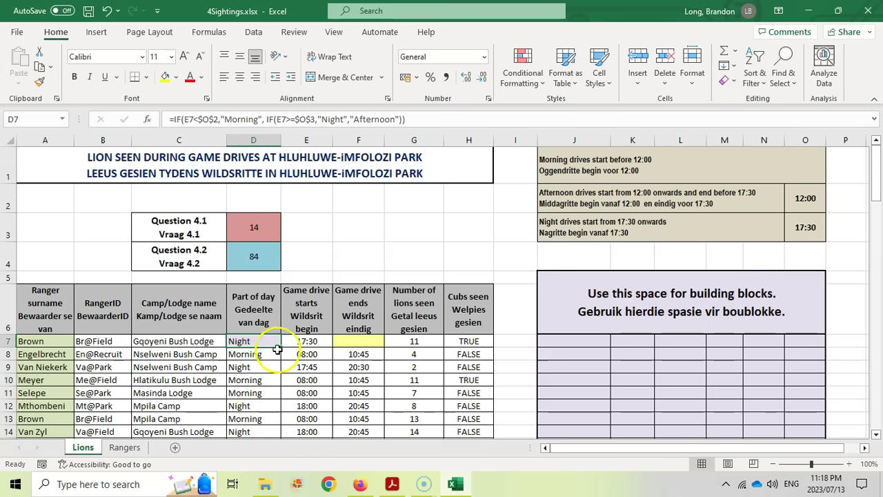
left_click_drag(281, 347, 271, 407)
scroll(271, 404, "down", 1)
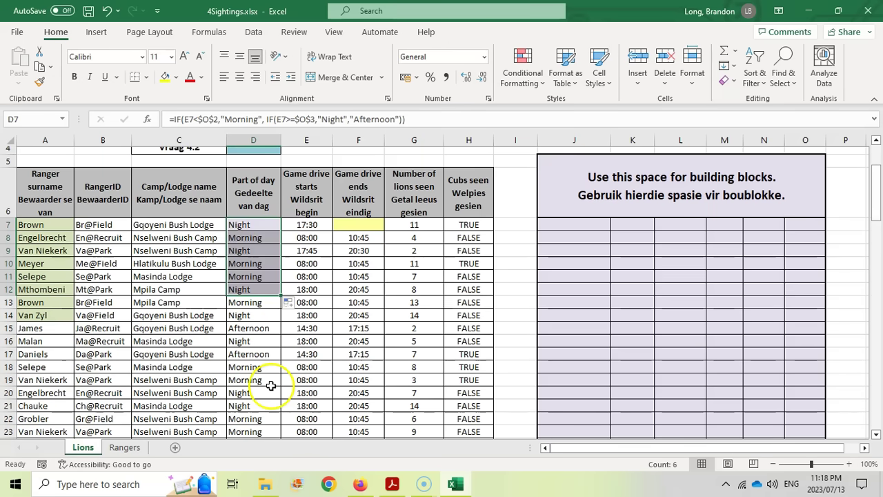
left_click_drag(281, 296, 274, 349)
left_click(243, 277)
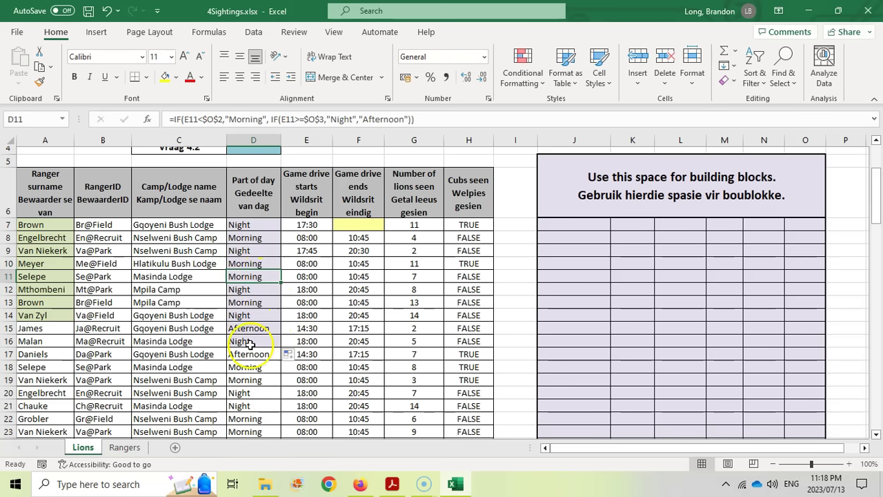
left_click(262, 227)
scroll(264, 233, "up", 1)
scroll(264, 233, "up", 1)
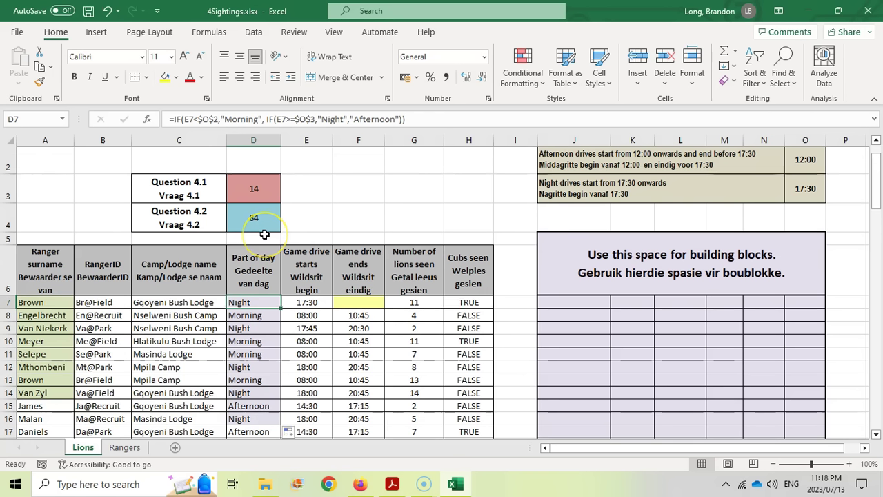
Switch to the exam PDF and read task 4.5 about the TIME function for cell F7
left_click(392, 484)
scroll(325, 314, "down", 2)
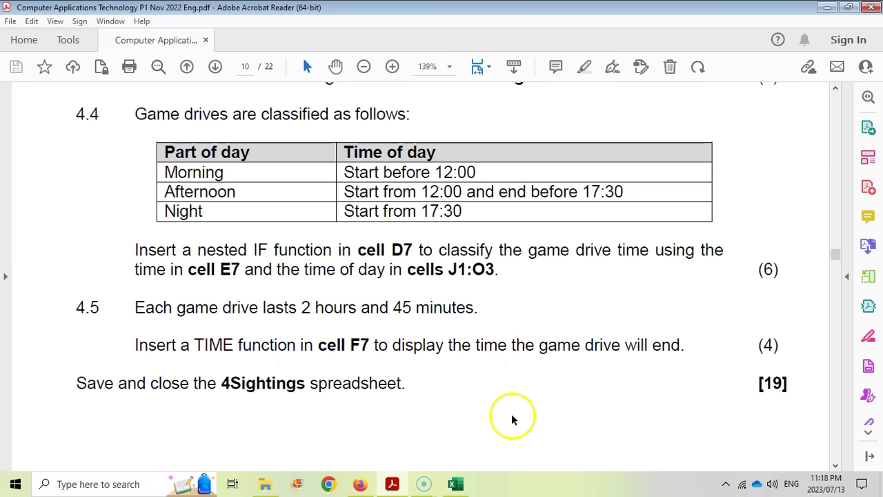
Switch to the 4Sightings workbook in Excel and enter the formula =E7+TIME(2,45,0) in cell F7
left_click(393, 485)
key("alt+Tab")
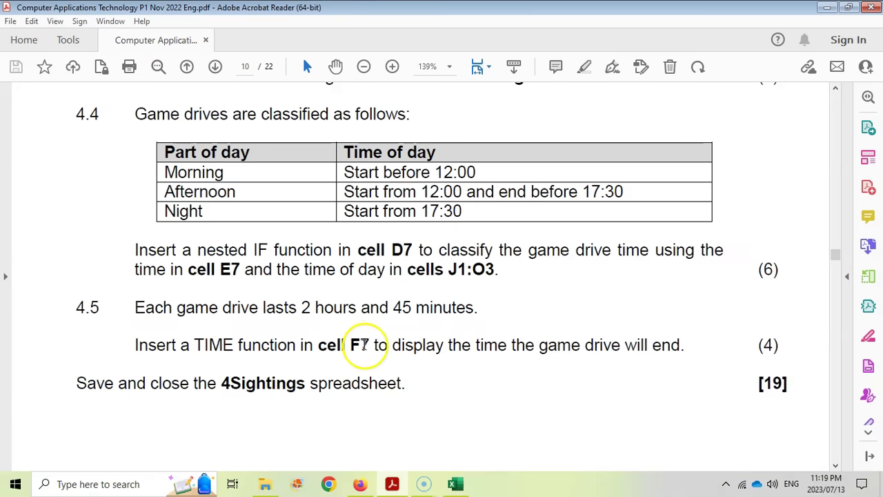
left_click(453, 485)
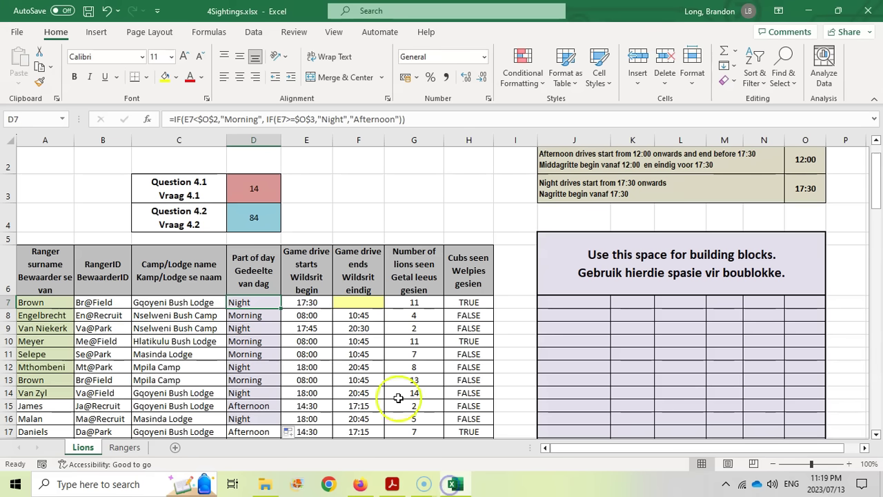
left_click(359, 304)
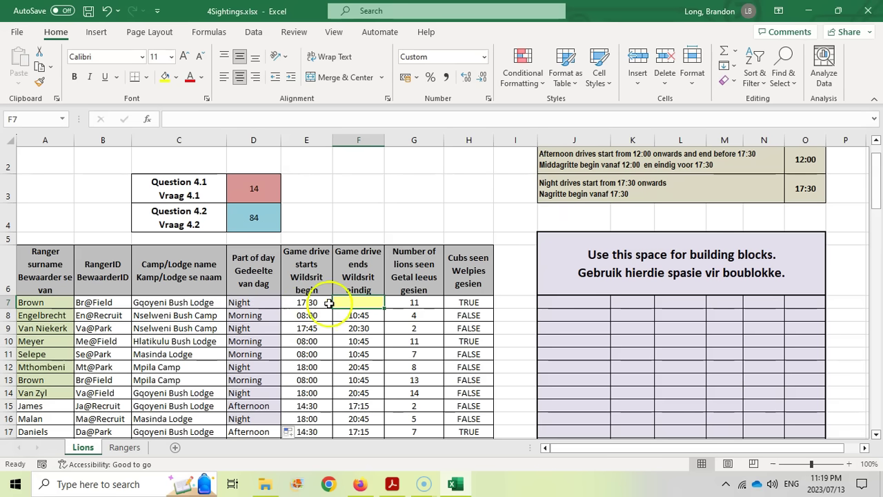
left_click(302, 302)
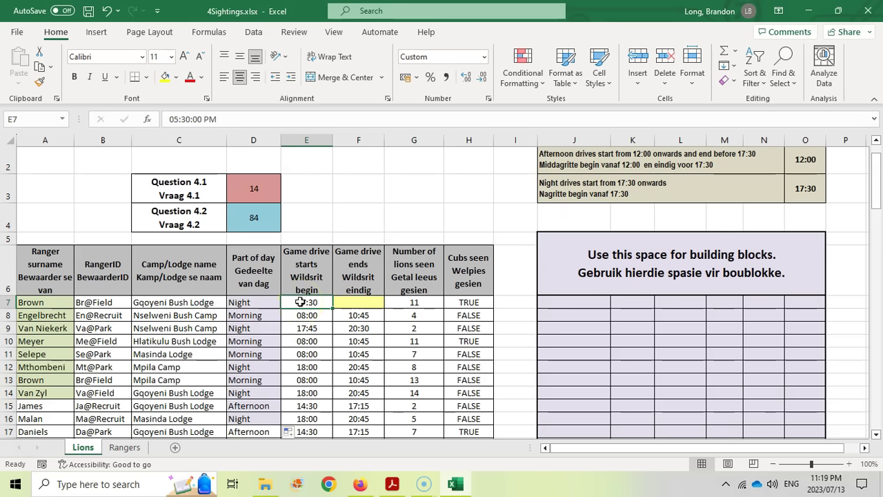
left_click(360, 303)
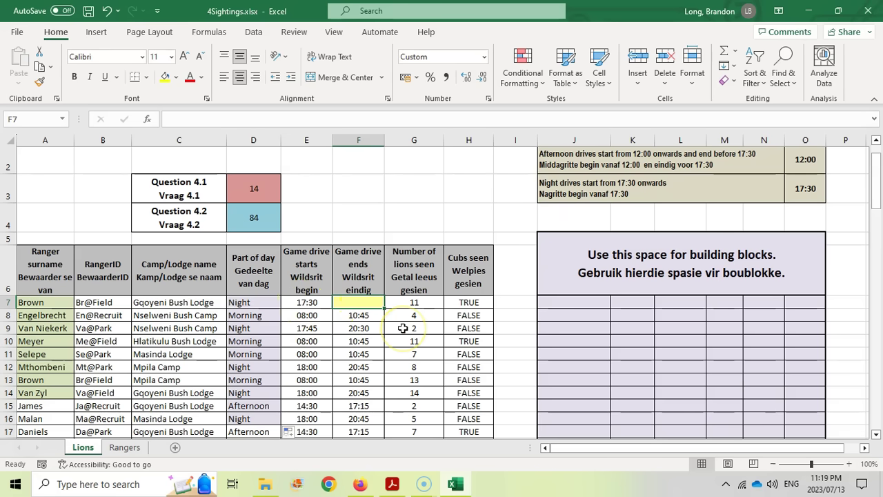
type("=E7+")
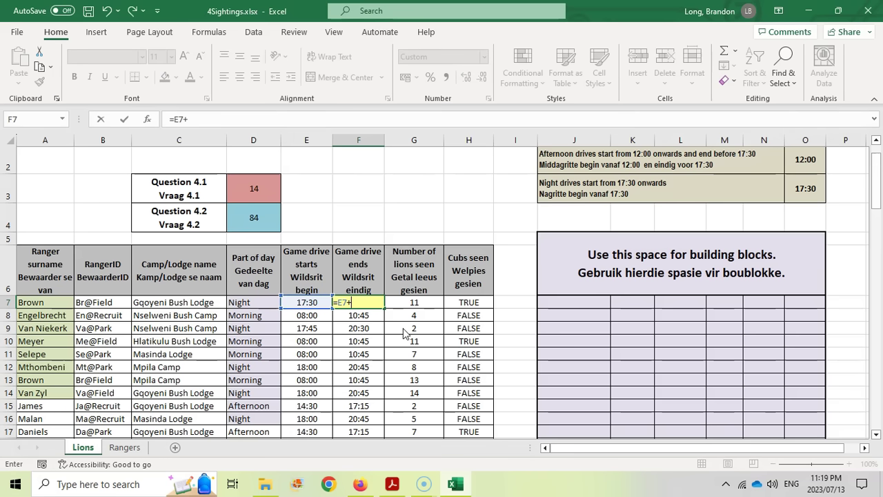
type("TIME(")
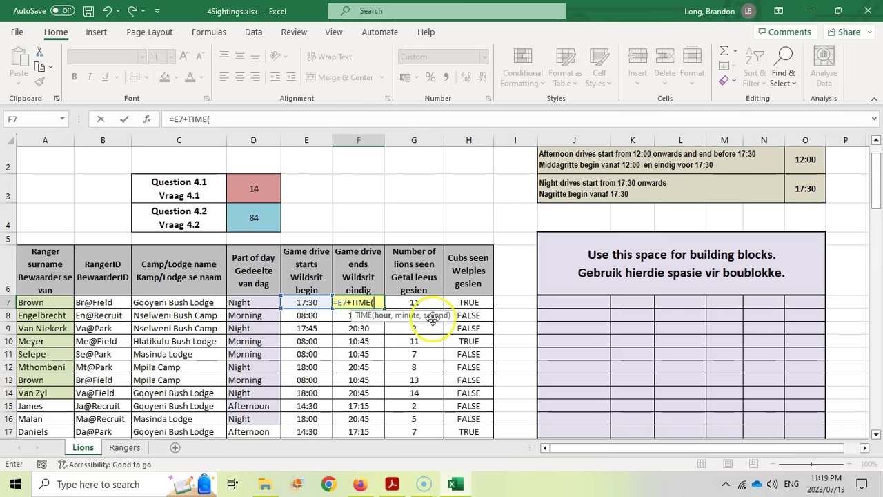
type("2,45")
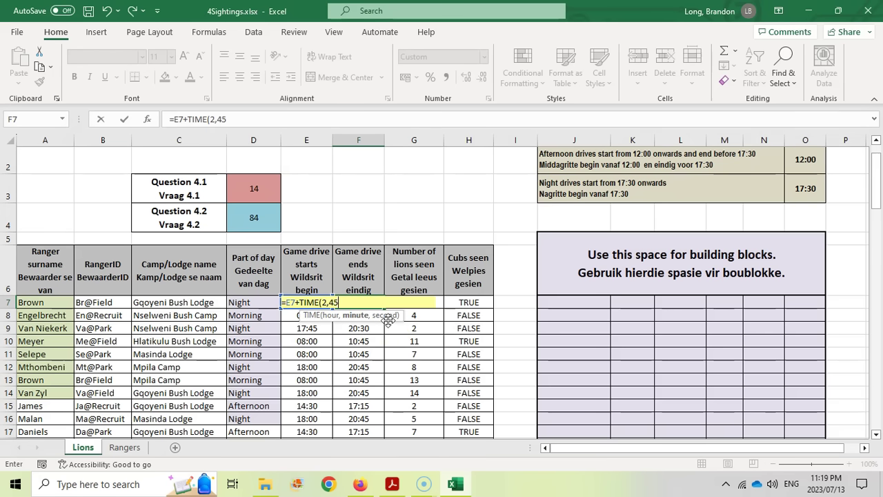
type(",0)")
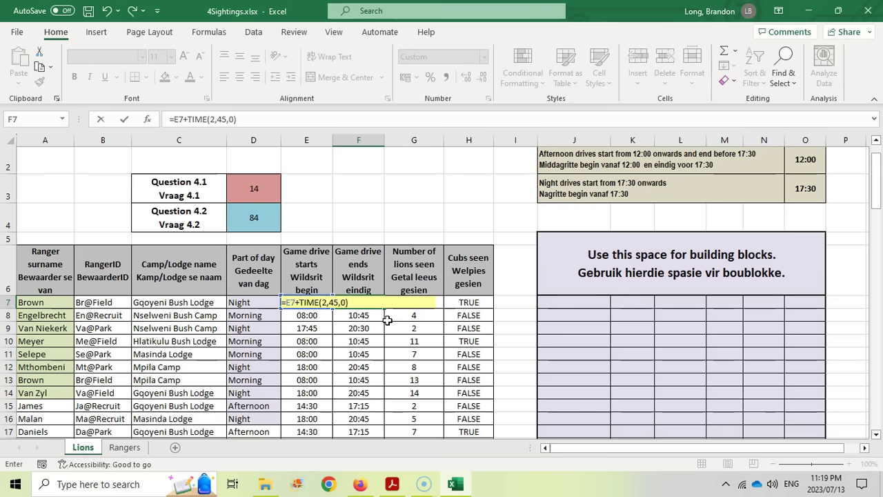
key("Return")
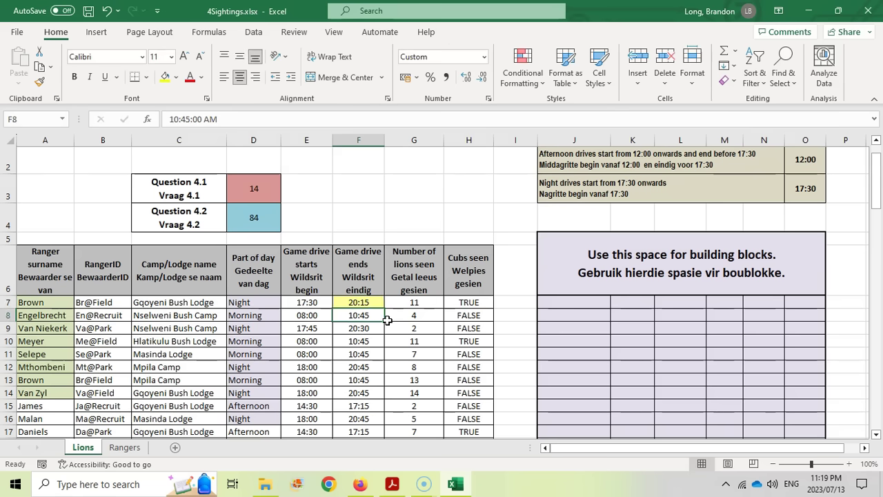
Copy the TIME formula from F7 down to F11, and switch to the exam PDF to recheck task 4.5
key("Up")
left_click_drag(385, 312, 380, 372)
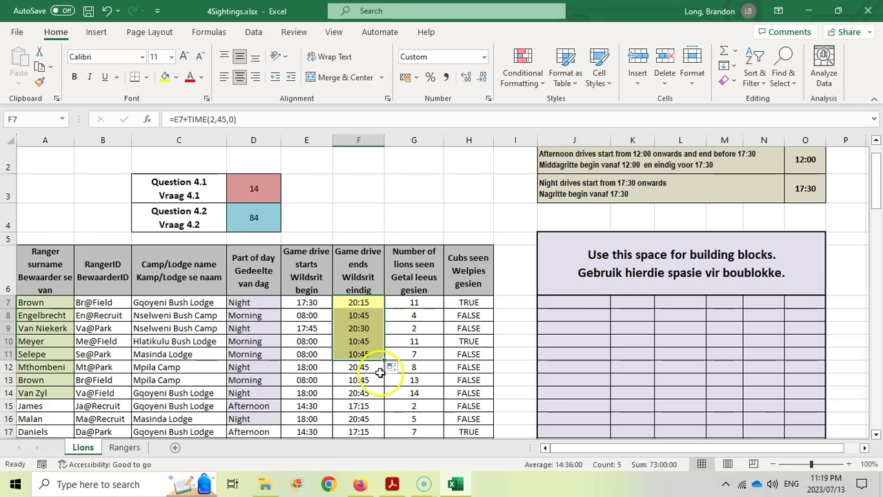
left_click(364, 393)
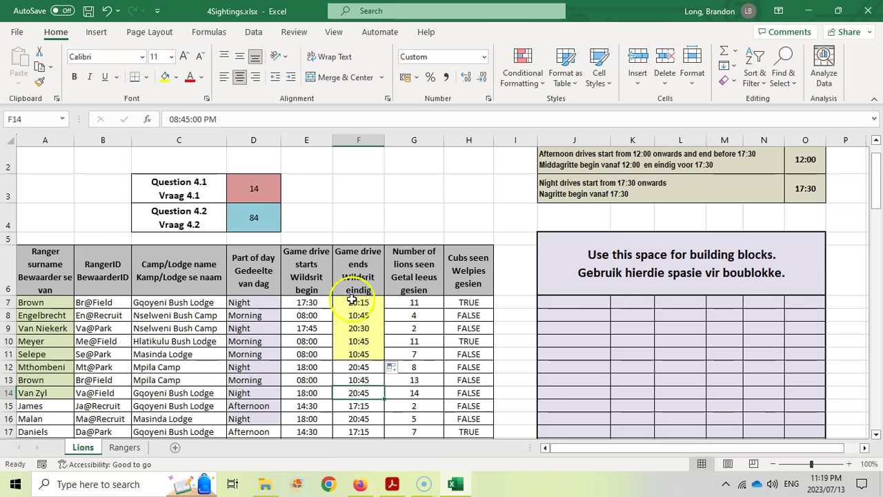
left_click(392, 485)
scroll(438, 270, "up", 2)
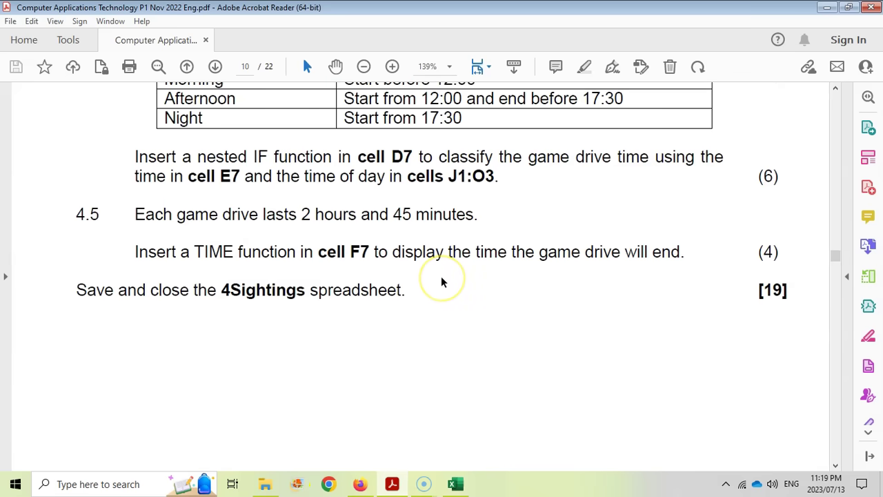